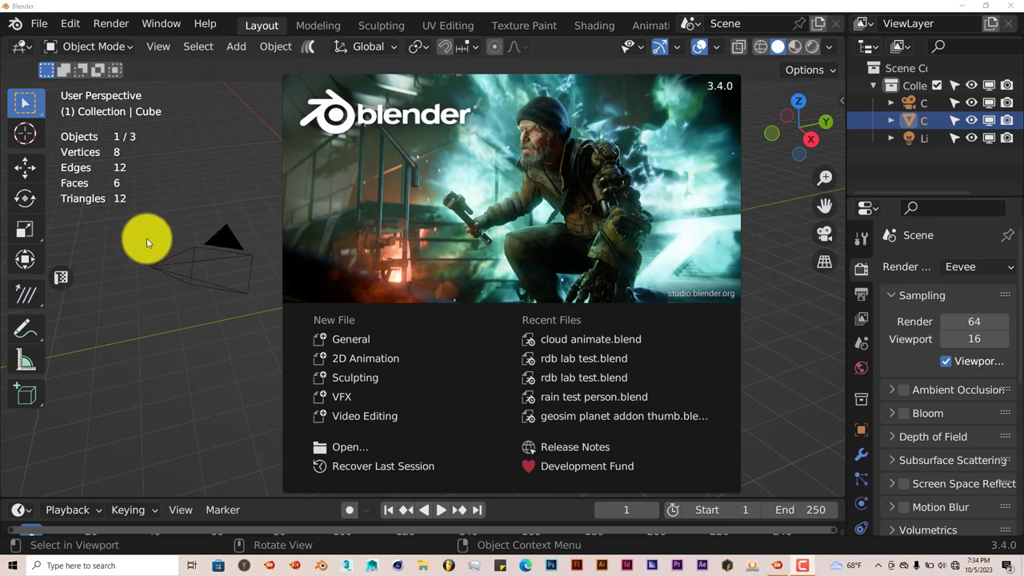
Open Preferences on the Add-ons section, cancelling the add-on Install file browser
left_click(69, 24)
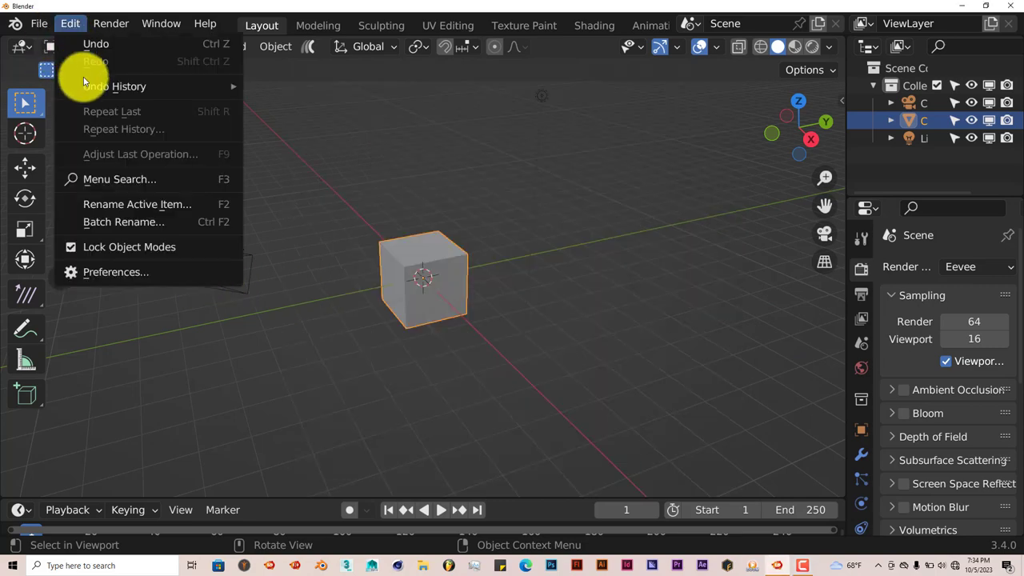
left_click(111, 275)
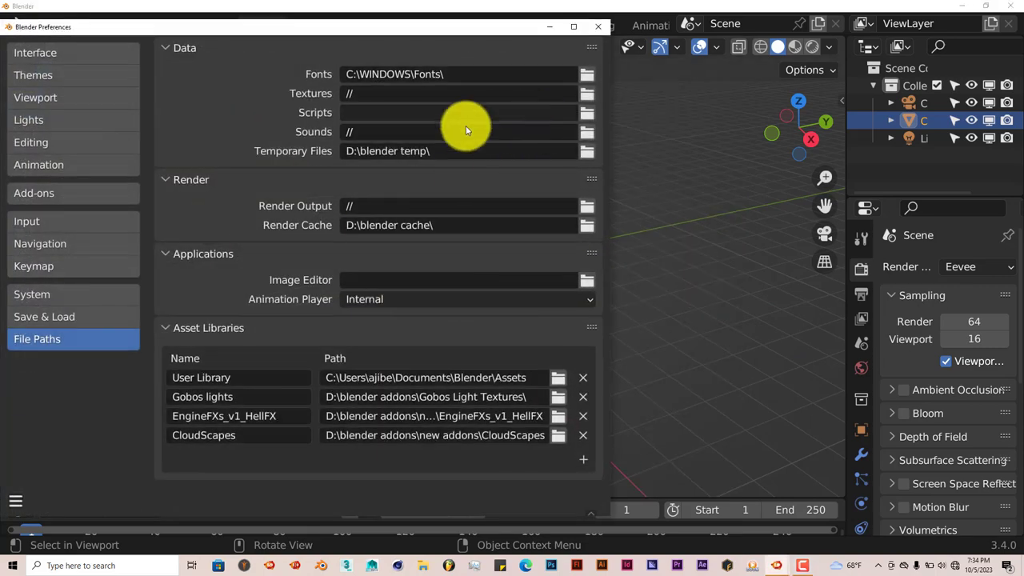
left_click(84, 192)
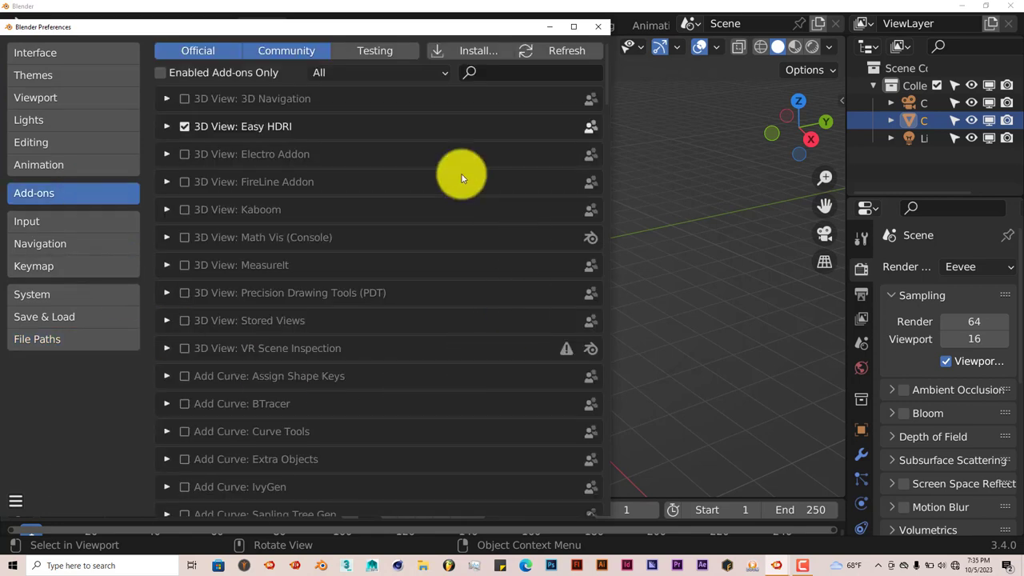
left_click(480, 51)
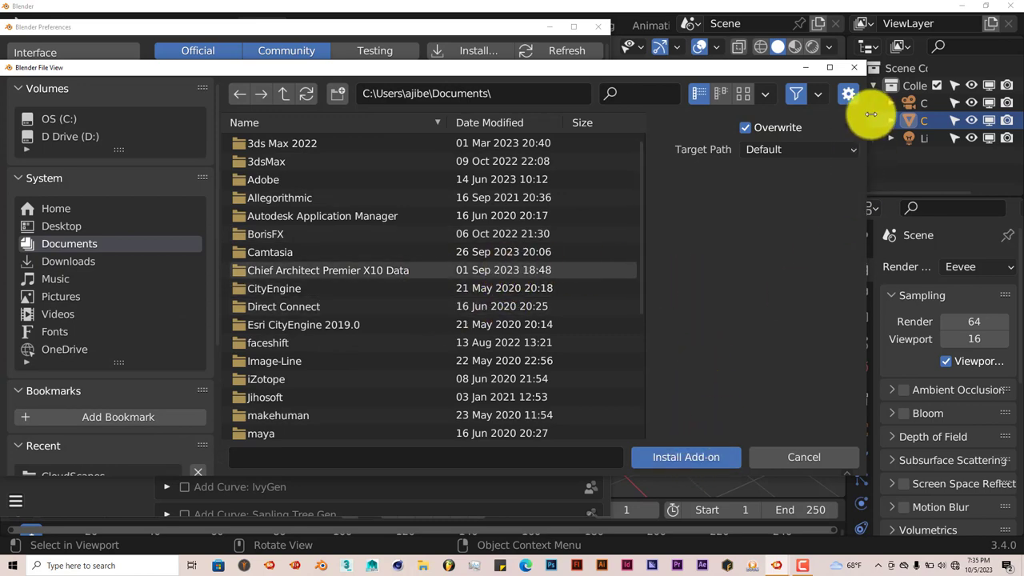
left_click(854, 67)
Search add-ons for 'pur' to confirm PureSky, then find and enable Lighting: Sun Position
left_click(521, 73)
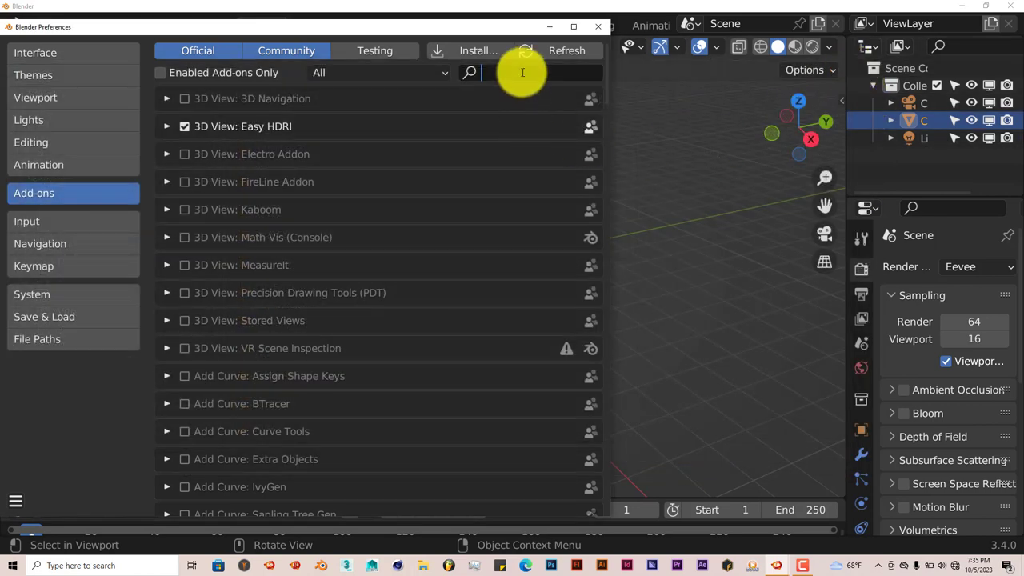
type("pure")
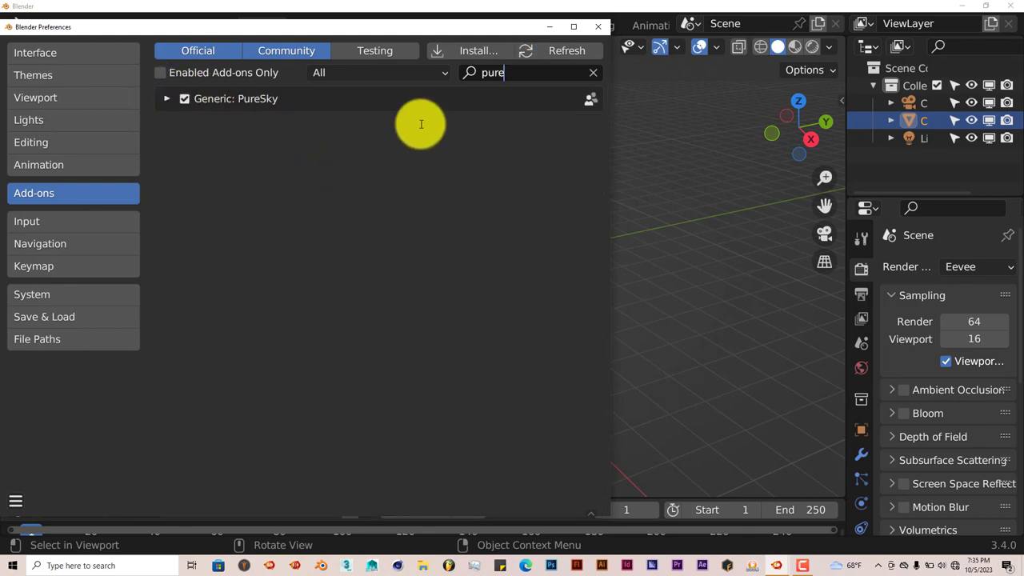
left_click(593, 72)
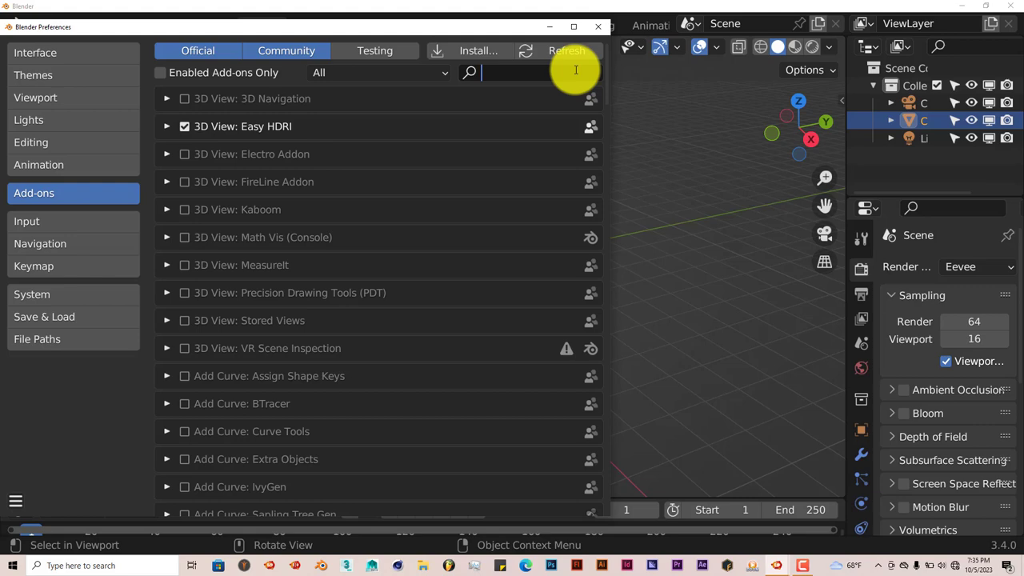
type("sun")
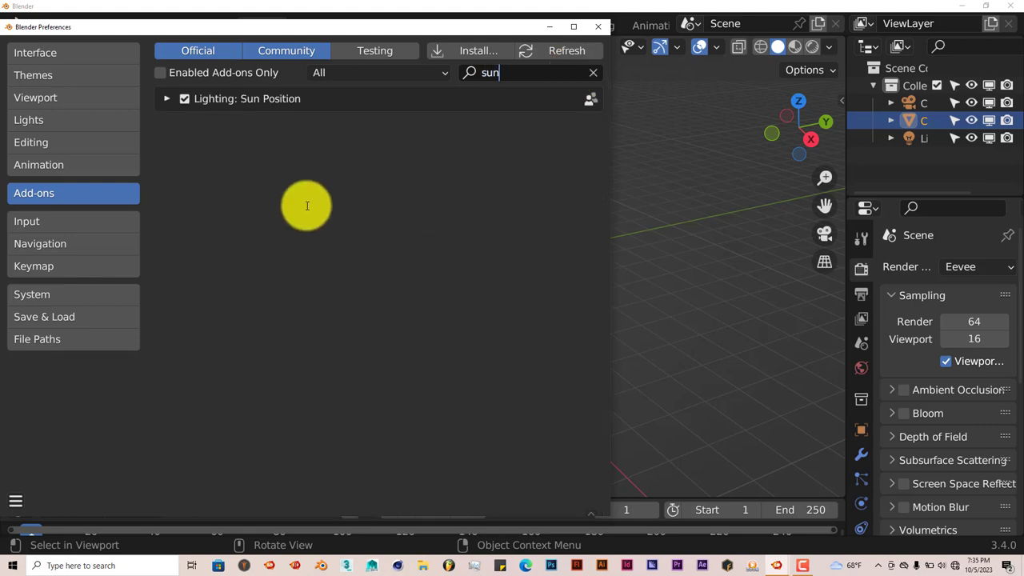
left_click(183, 98)
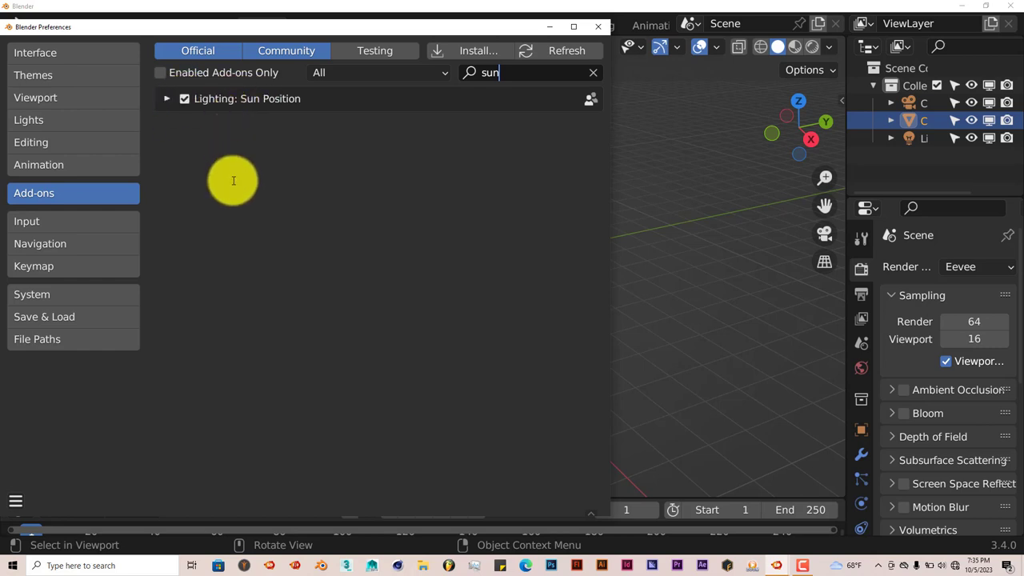
Close Preferences and show the PureSky sidebar panel with Pure-Sky Pro 6 and Pro 5
left_click(600, 28)
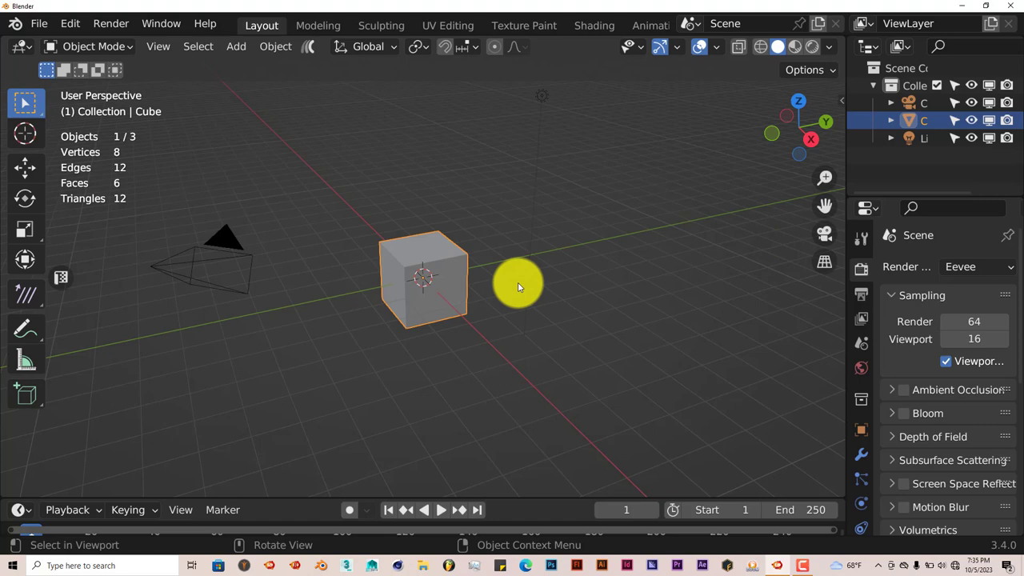
middle_click_drag(482, 349, 450, 302)
left_click(842, 99)
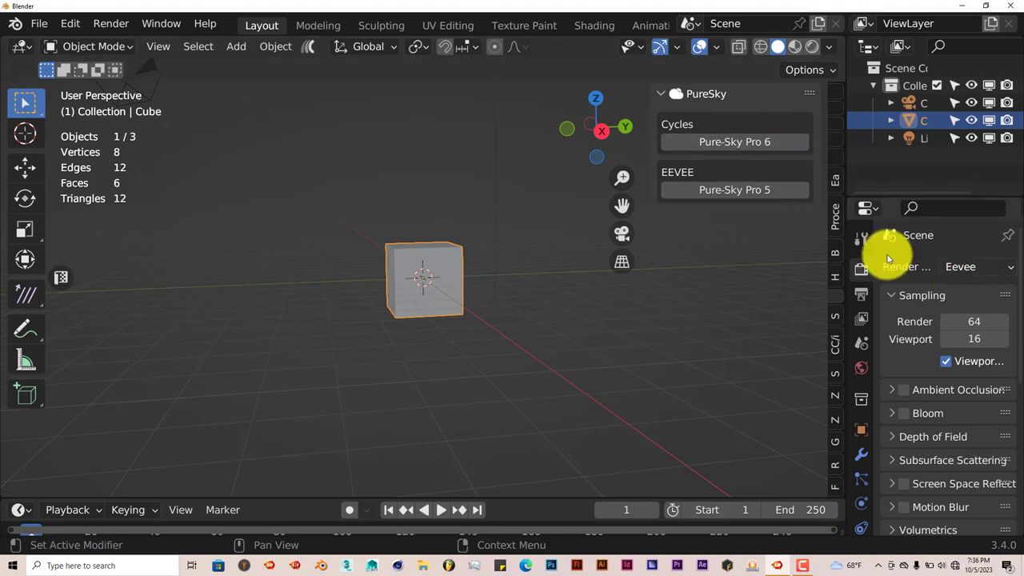
Set the render engine to Cycles with GPU Compute as the device
left_click(966, 268)
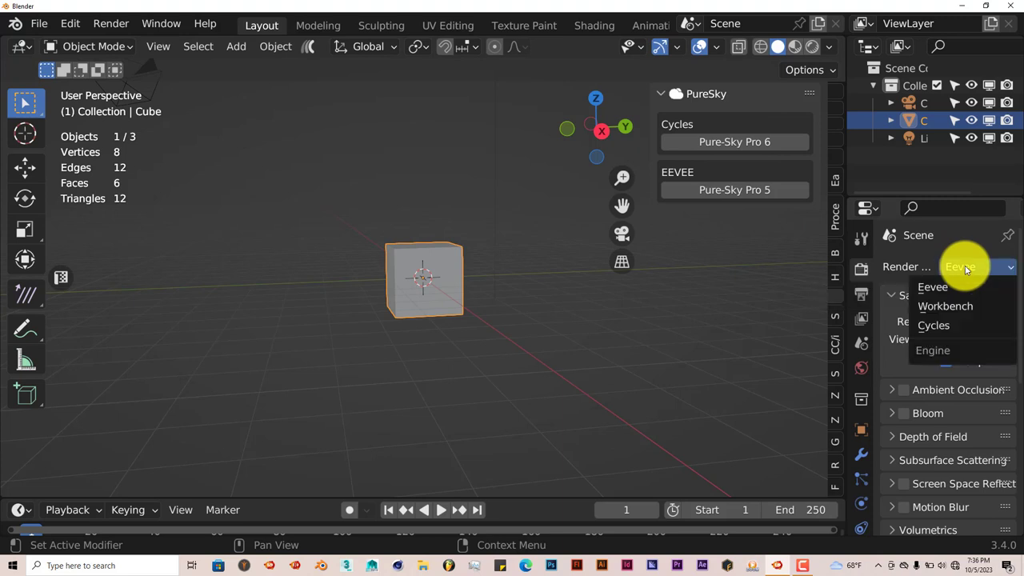
left_click(948, 327)
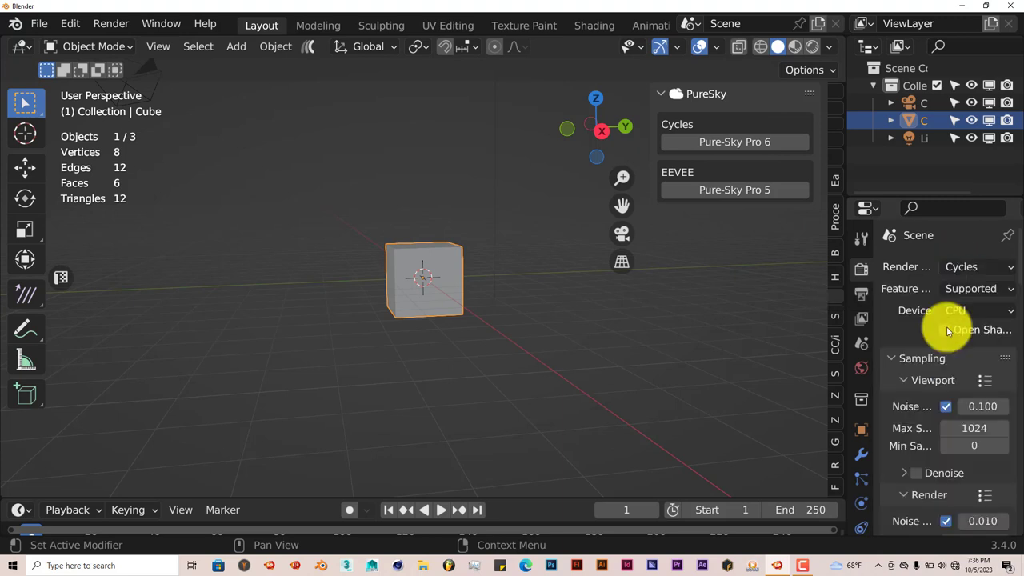
left_click(977, 312)
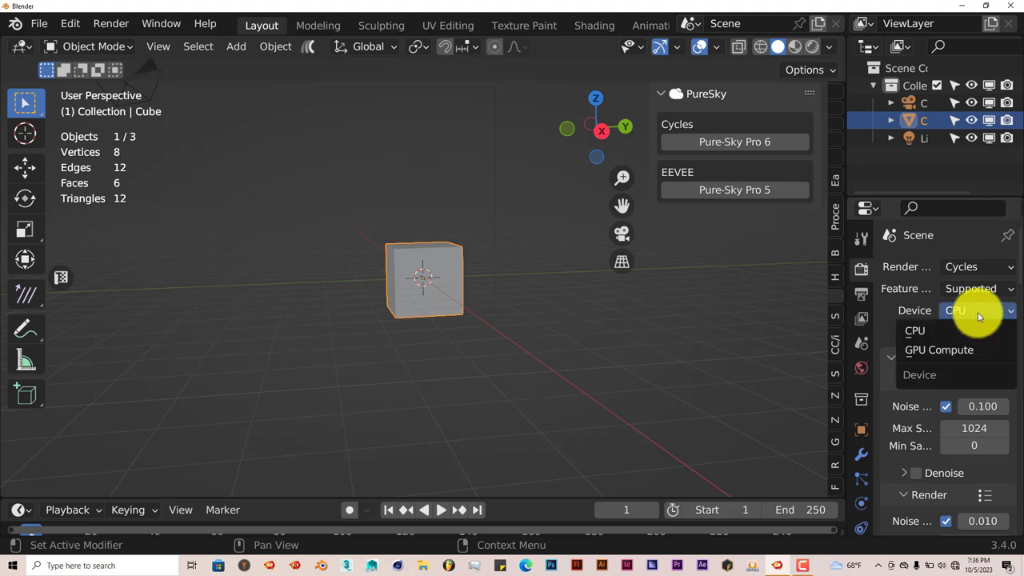
left_click(966, 348)
scroll(980, 400, "down", 3)
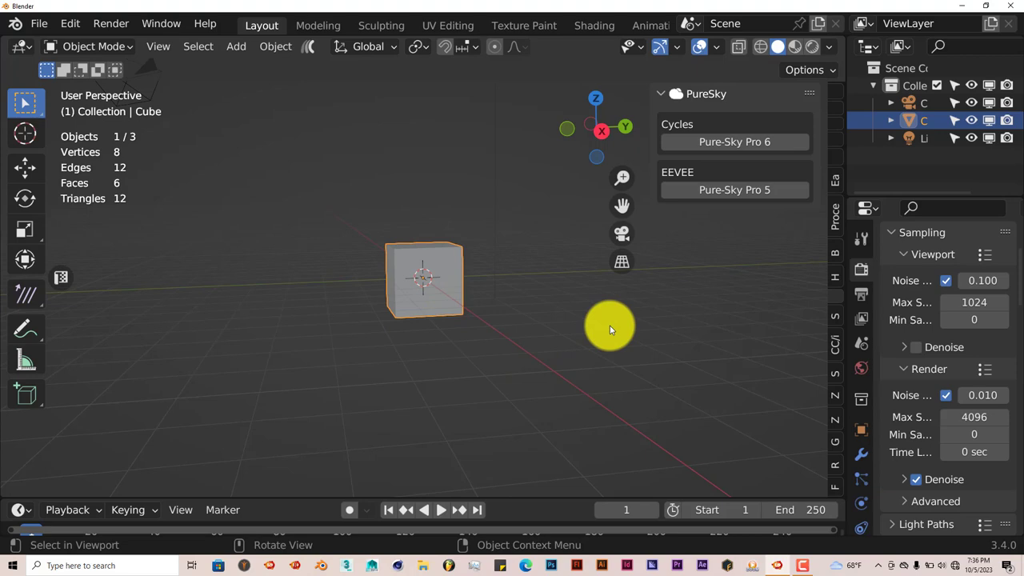
Add the Pure-Sky Pro 6 Cycles setup and inspect the rendered sky around the cube
left_click(720, 146)
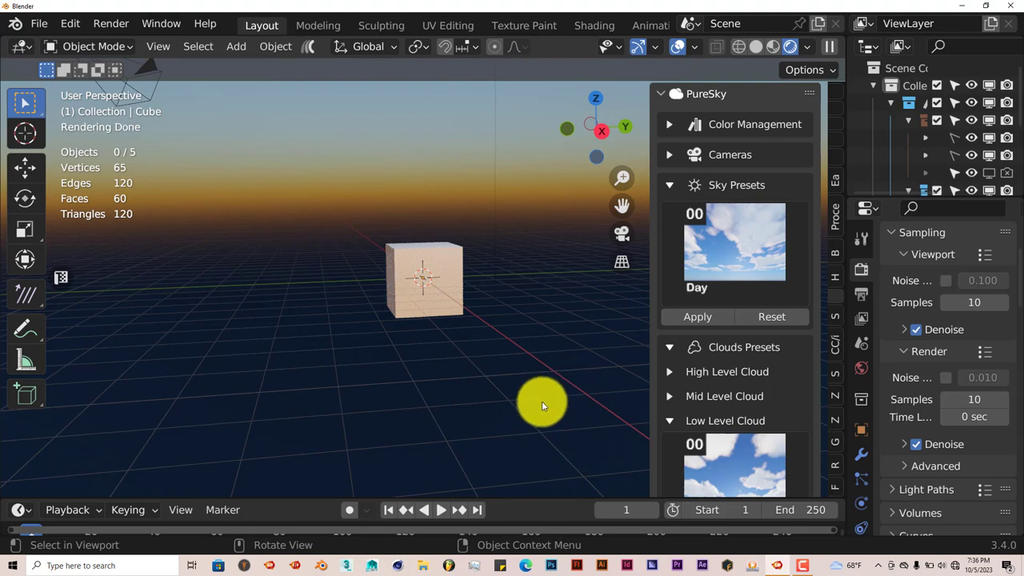
middle_click_drag(541, 403, 582, 340)
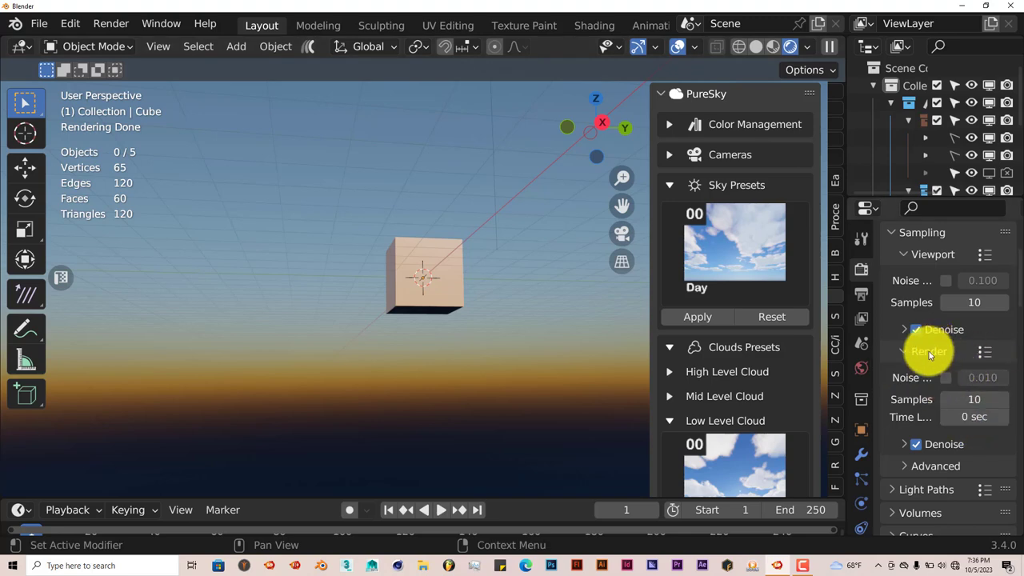
scroll(927, 346, "down", 3)
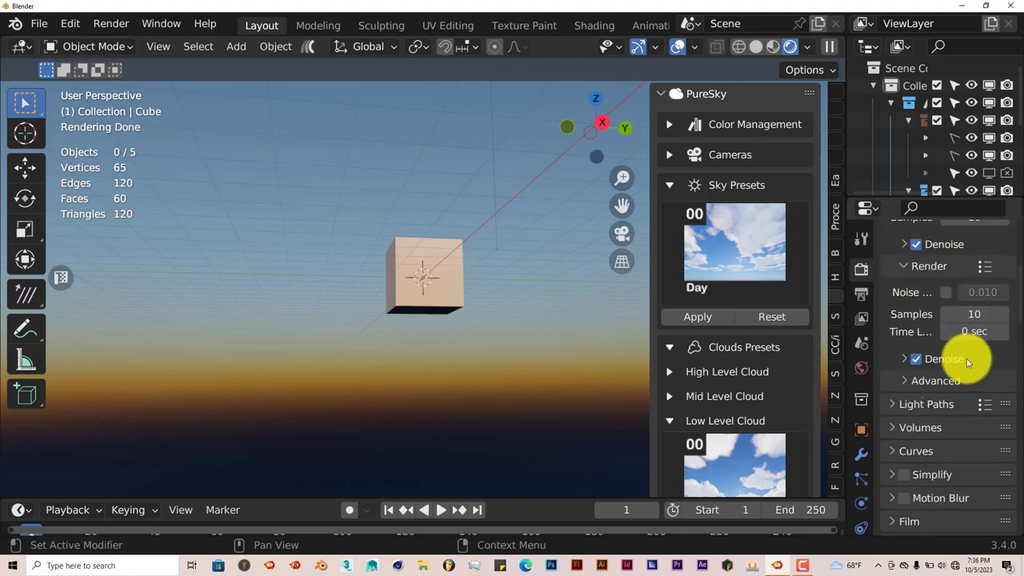
scroll(964, 360, "up", 3)
scroll(940, 367, "up", 2)
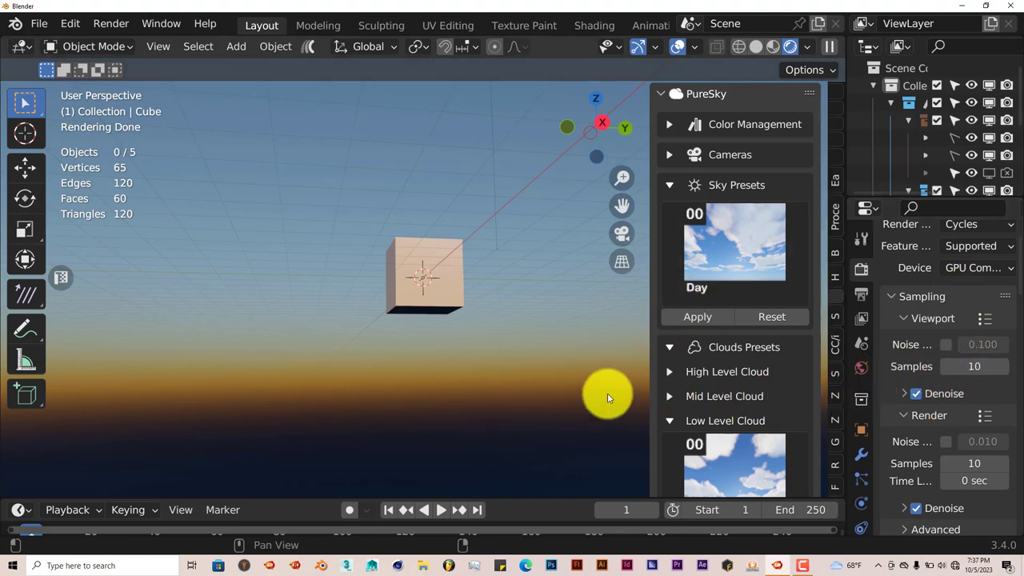
middle_click_drag(523, 376, 400, 366)
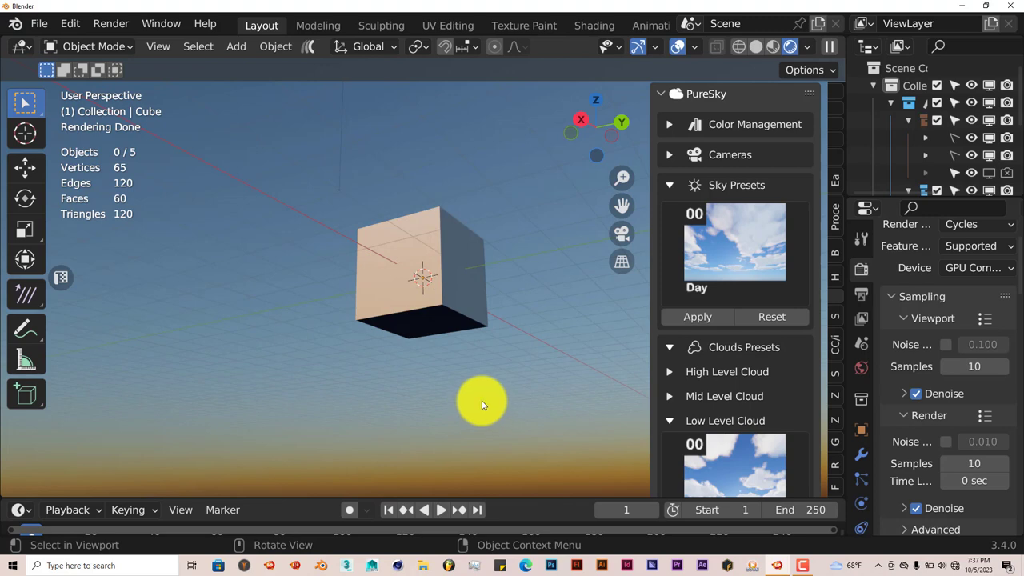
middle_click_drag(481, 404, 570, 406)
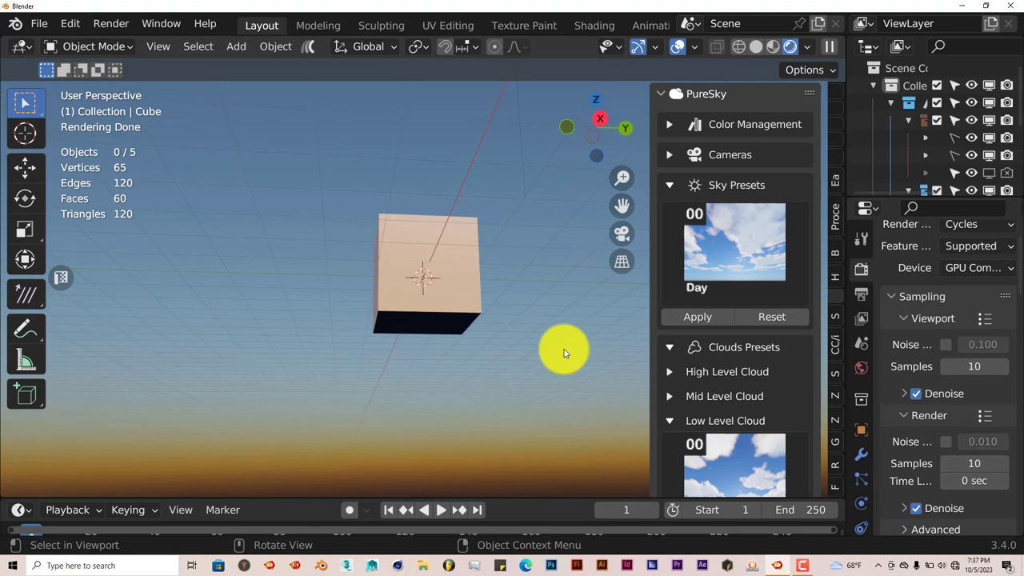
Apply the Day sky preset 03 and view the result around the cube
left_click(727, 251)
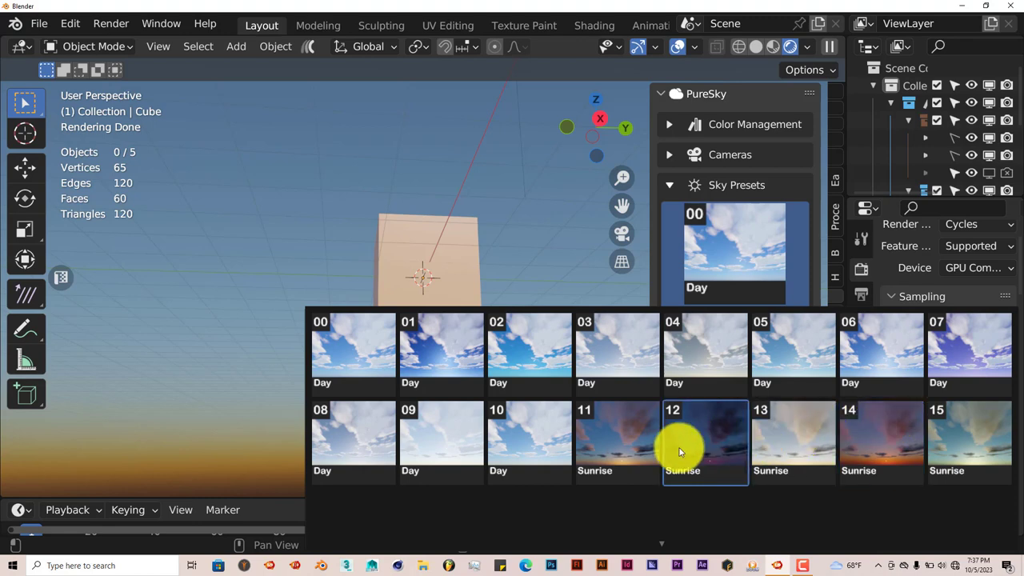
left_click(618, 341)
left_click(695, 318)
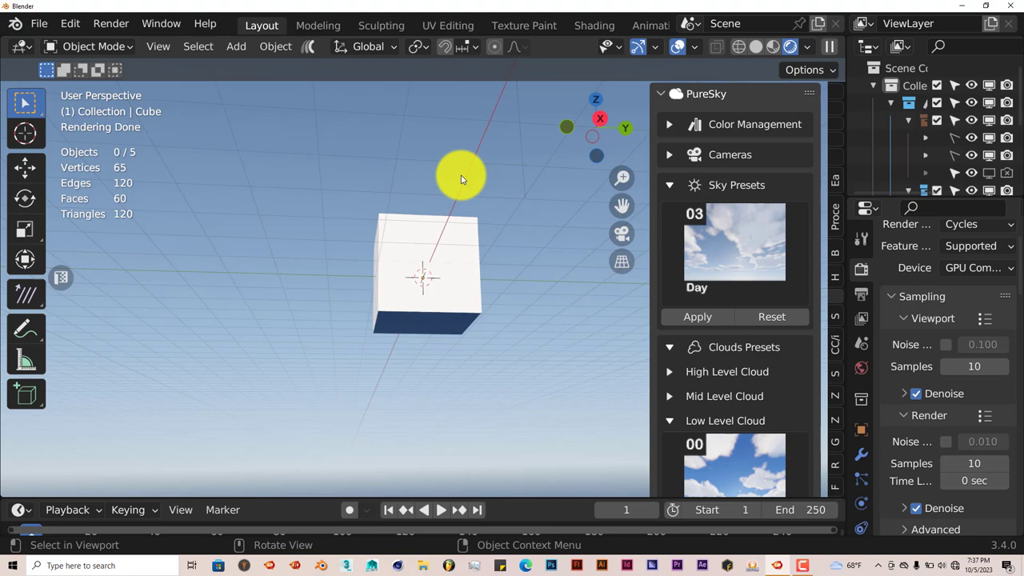
middle_click_drag(451, 190, 411, 187)
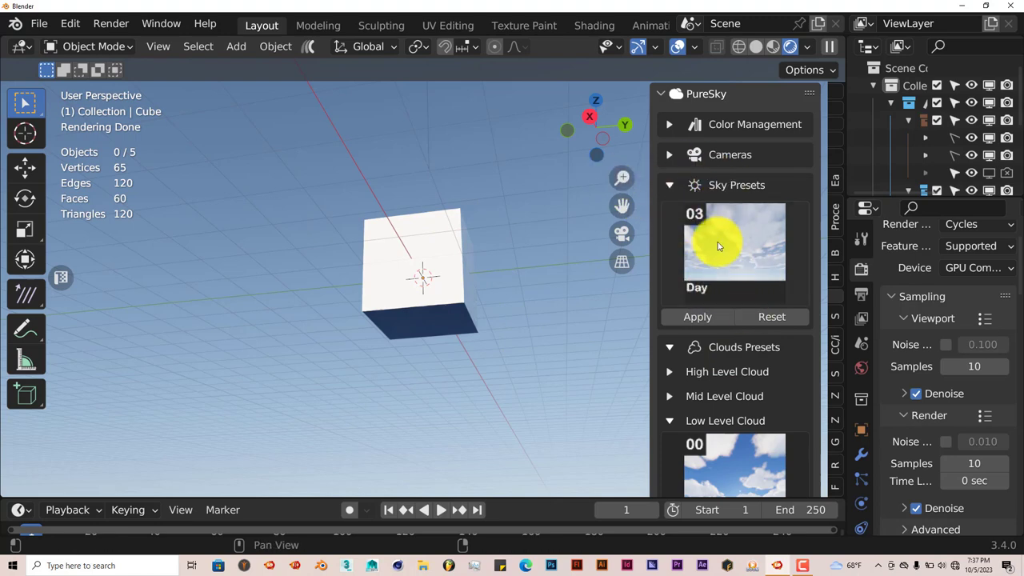
Reset the sky, then apply the Sunrise sky preset 16
left_click(757, 318)
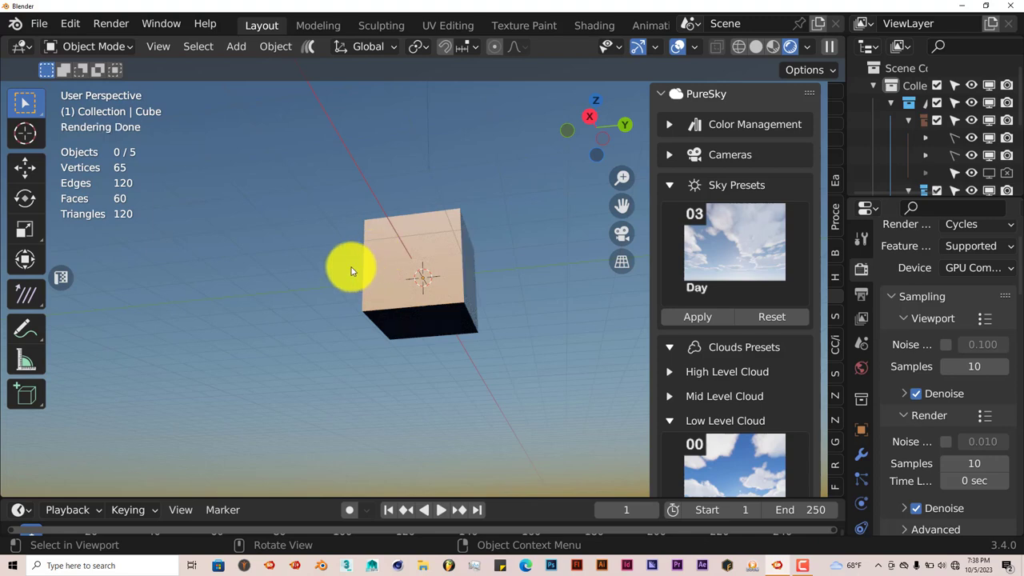
left_click(728, 245)
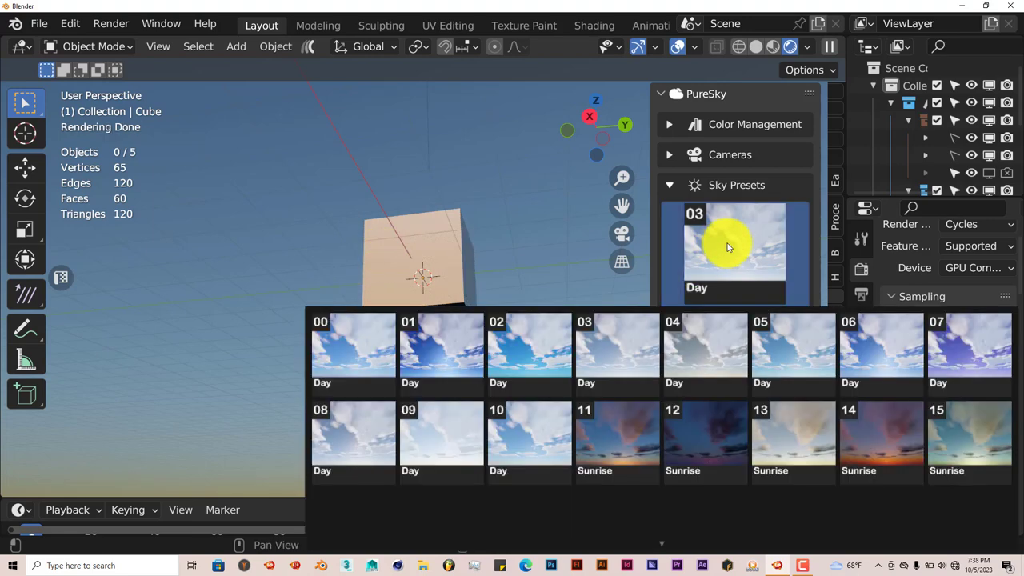
scroll(922, 417, "down", 2)
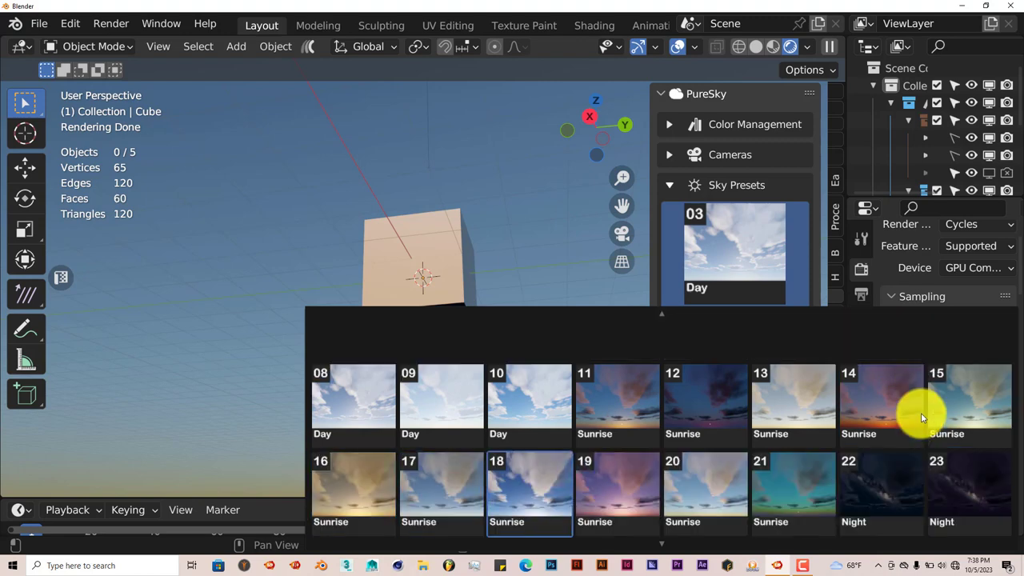
scroll(935, 489, "down", 2)
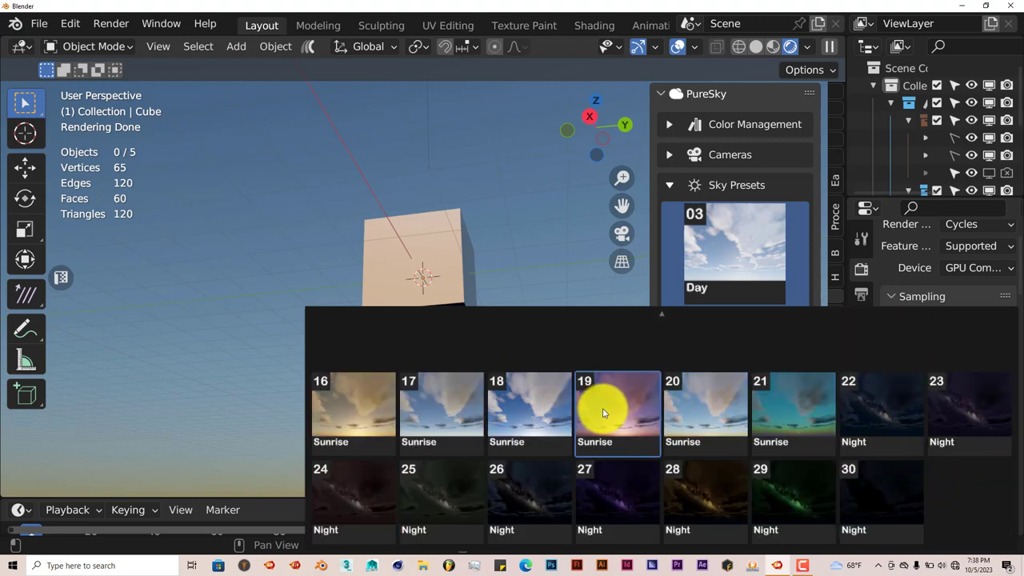
left_click(330, 397)
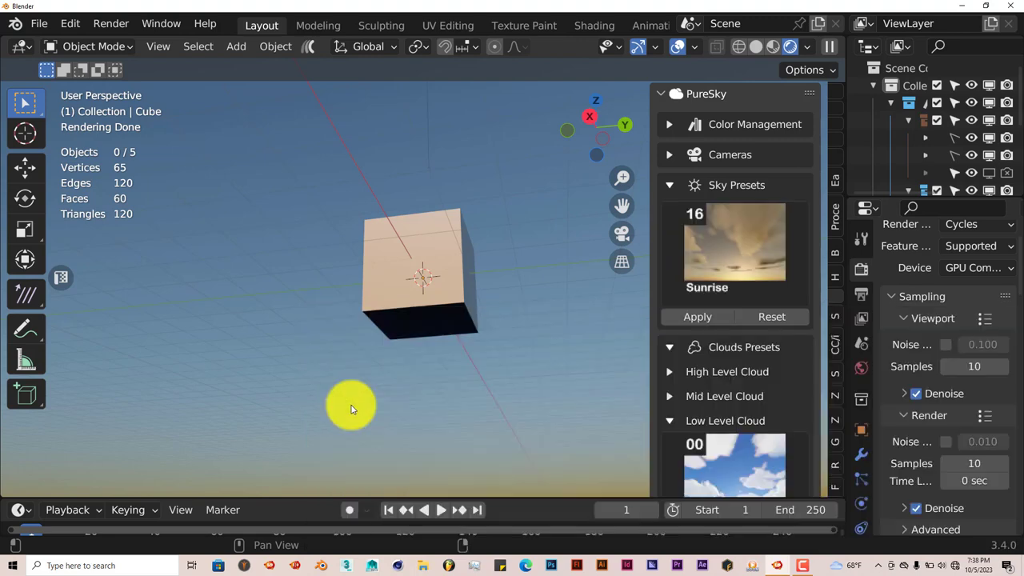
left_click(710, 318)
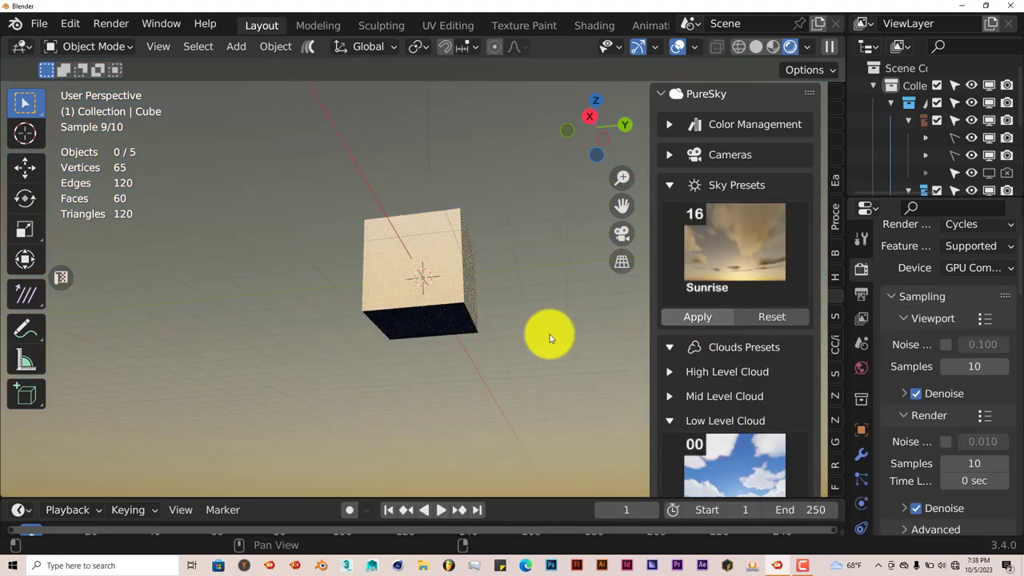
Set the Low Level Cloud preset to 20 Stratocumulus Floccus
left_click(669, 187)
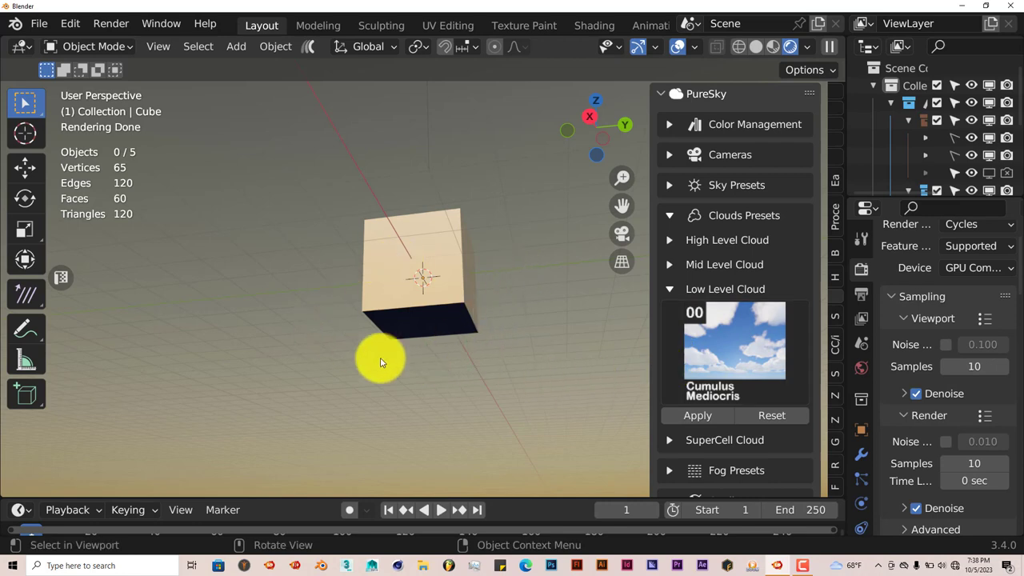
left_click(727, 340)
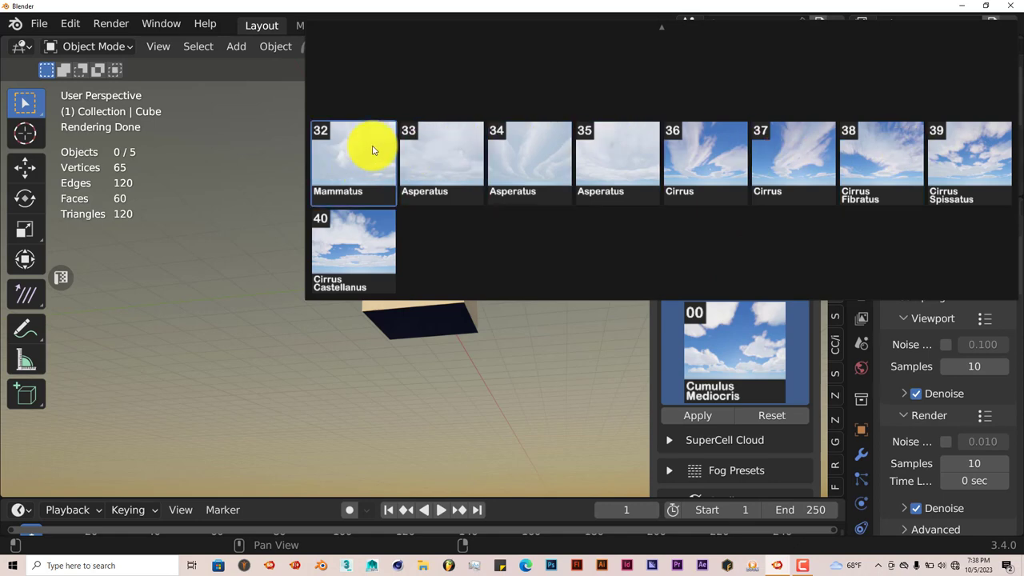
scroll(368, 120, "up", 1)
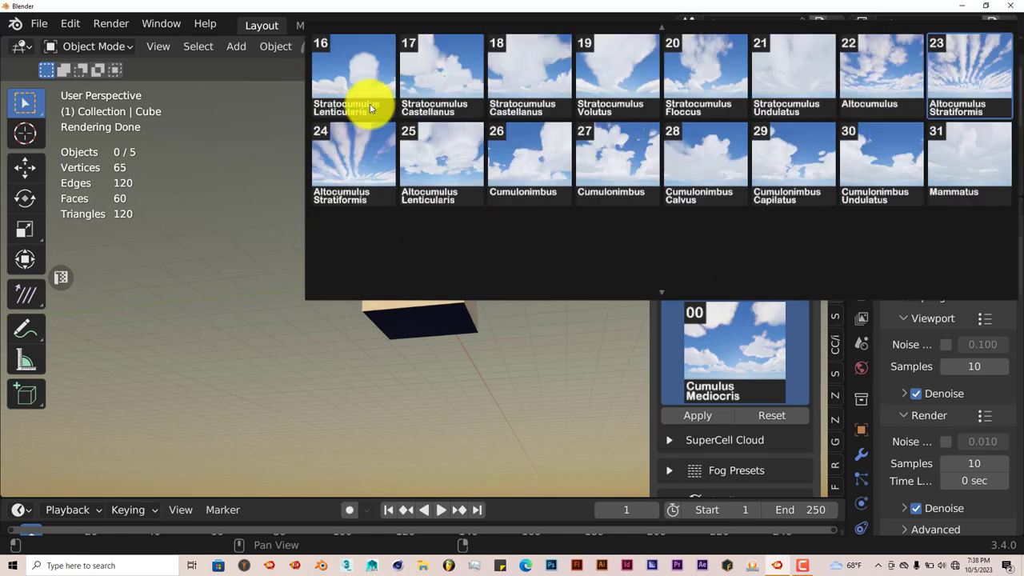
scroll(368, 100, "up", 1)
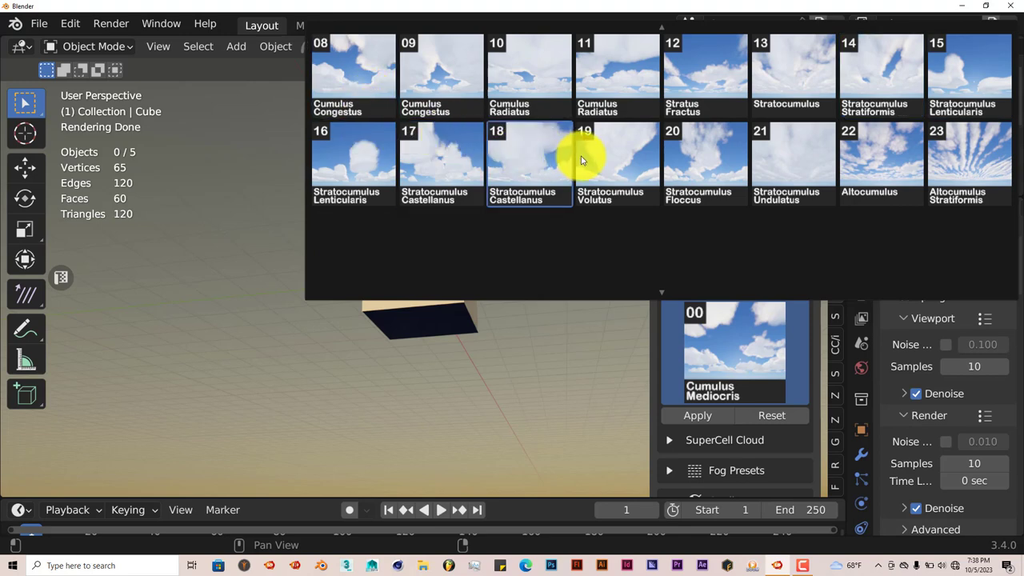
left_click(707, 158)
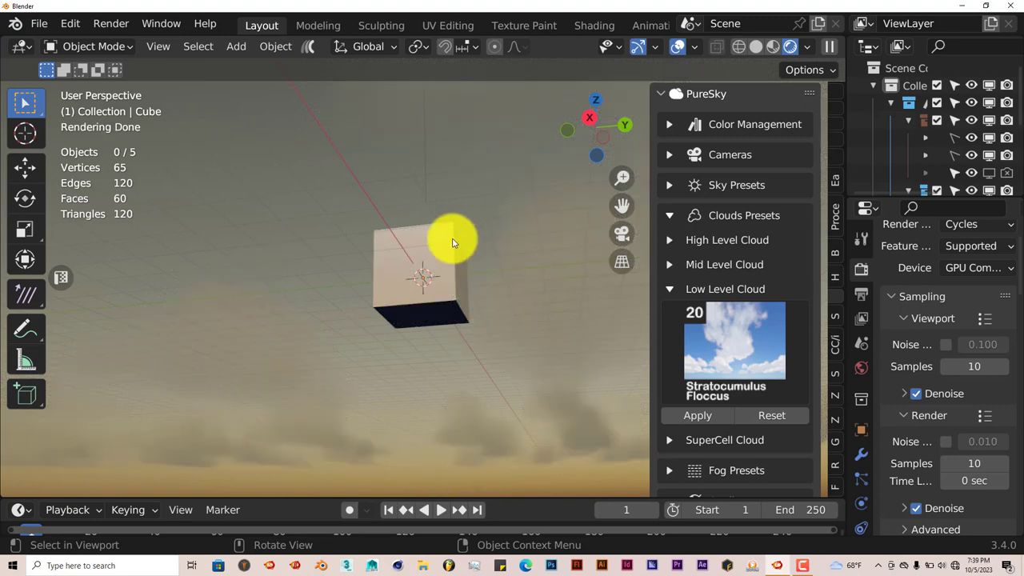
Apply Mid Level Cloud preset 24 Altocumulus Stratiformis
left_click(669, 290)
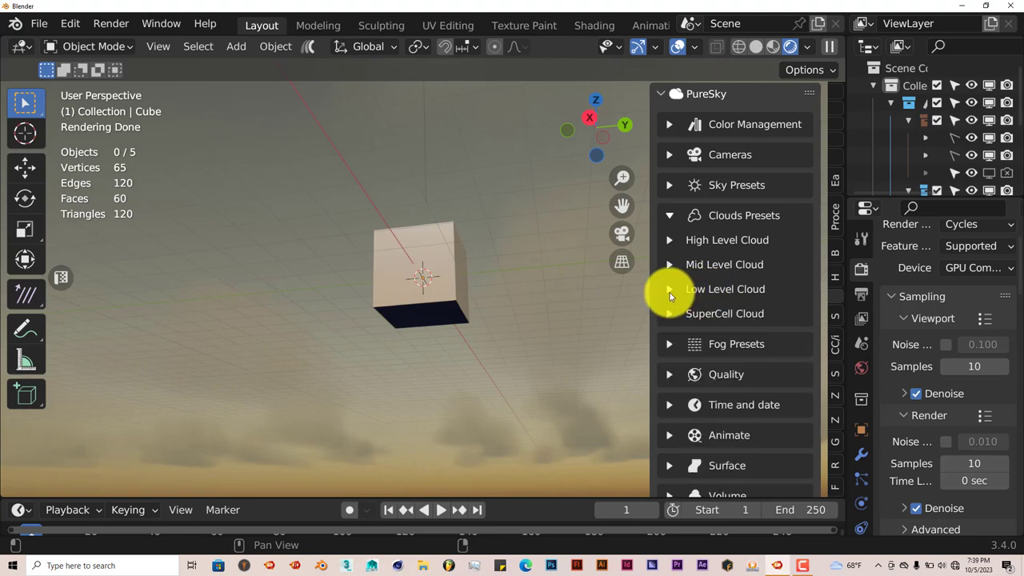
left_click(670, 266)
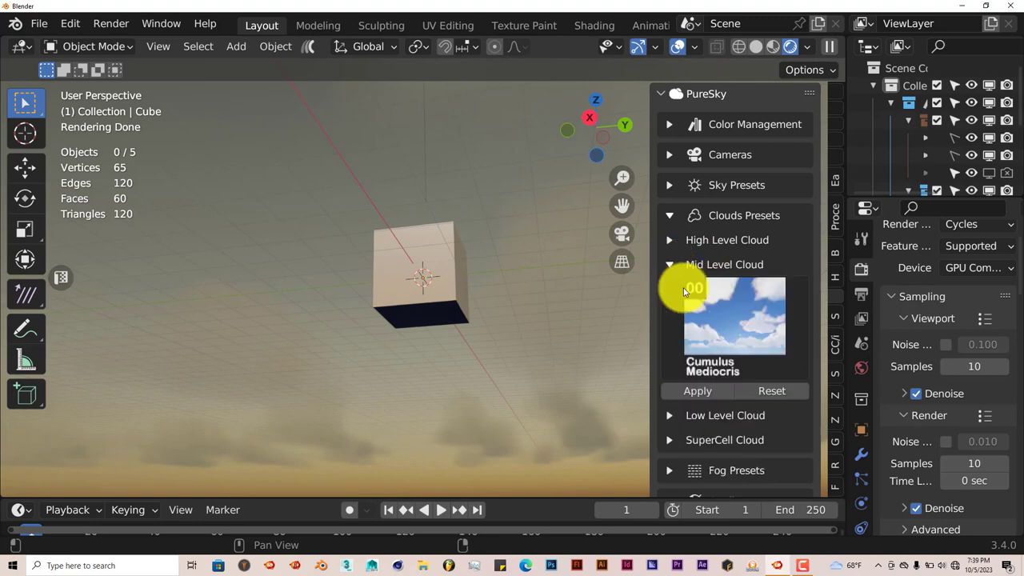
left_click(751, 328)
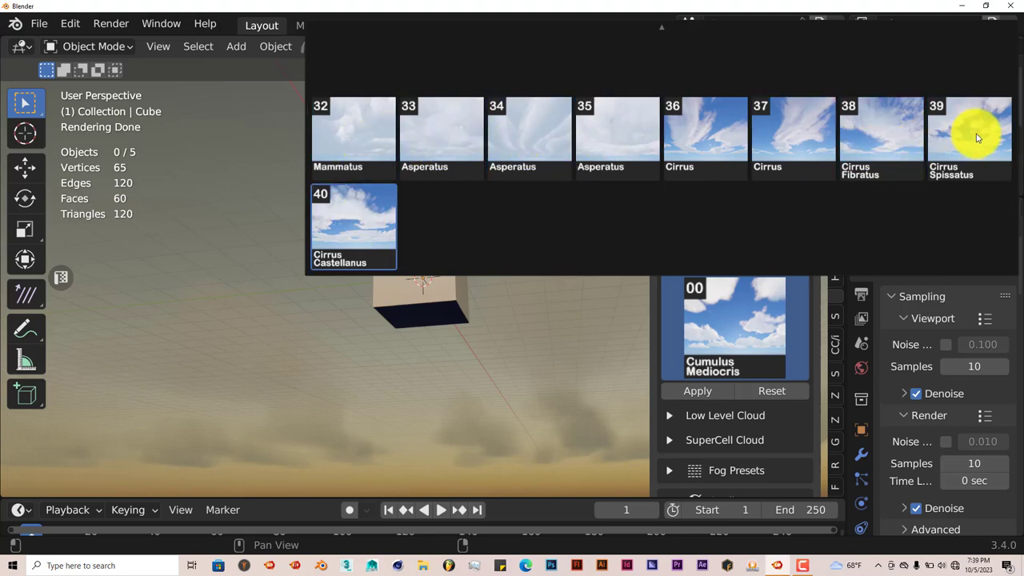
scroll(976, 137, "up", 2)
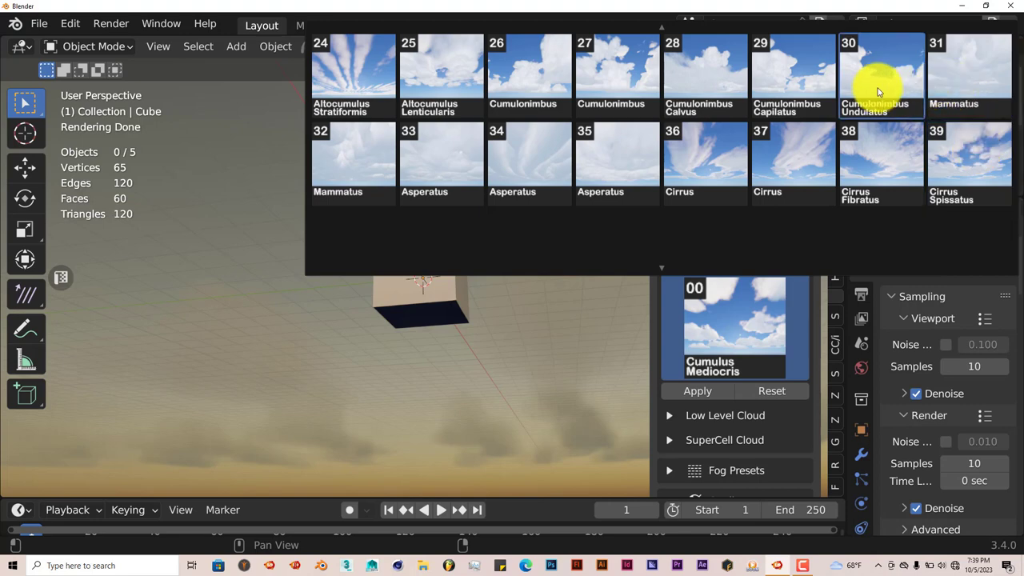
left_click(360, 75)
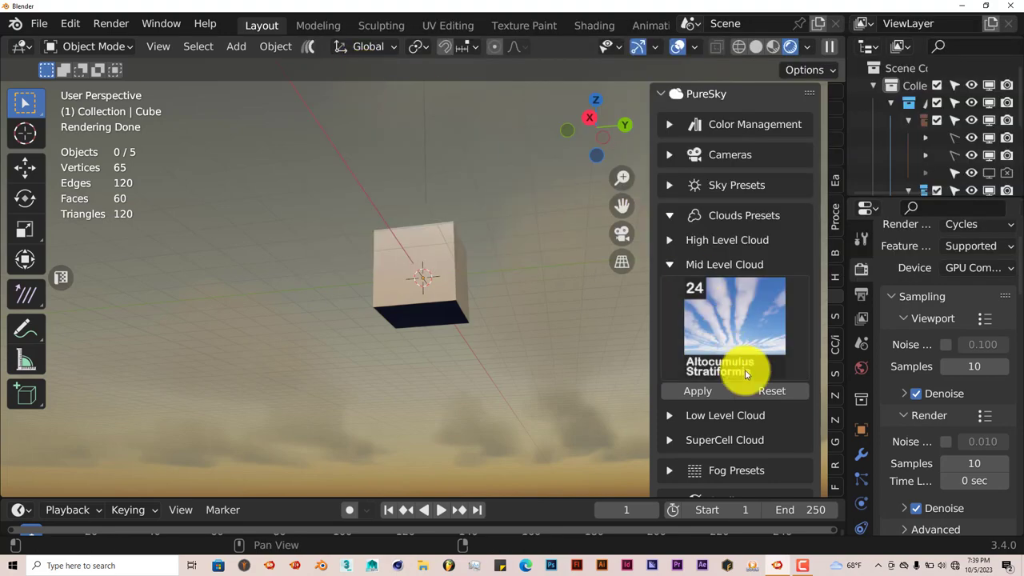
left_click(715, 396)
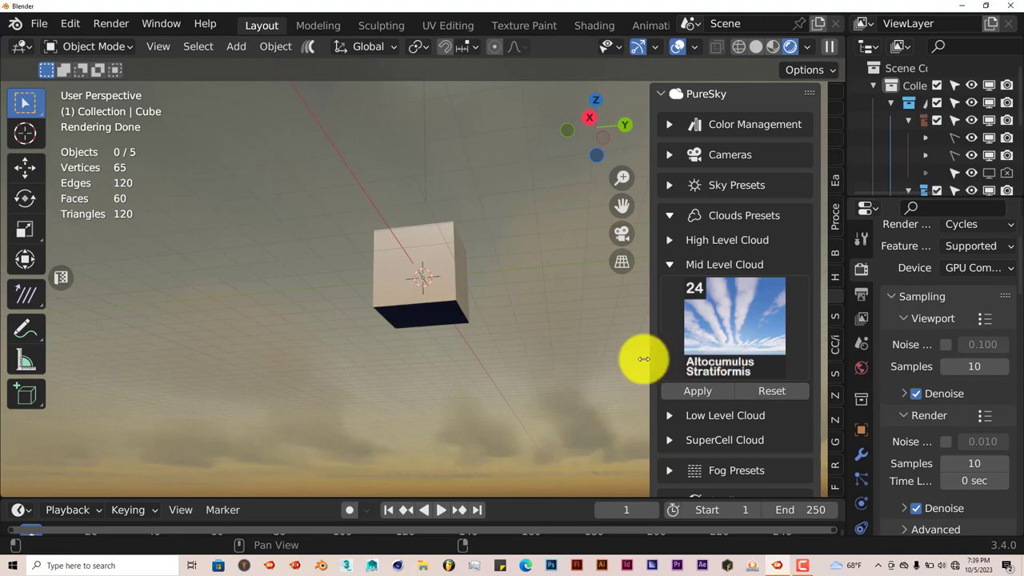
Apply High Level Cloud preset 39 Cirrus Spissatus
left_click(673, 266)
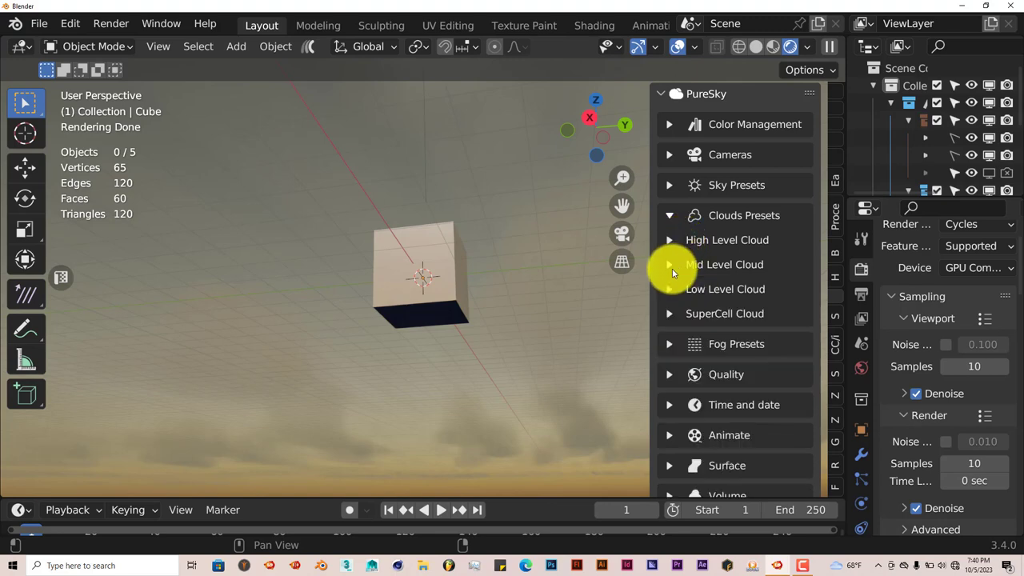
left_click(670, 242)
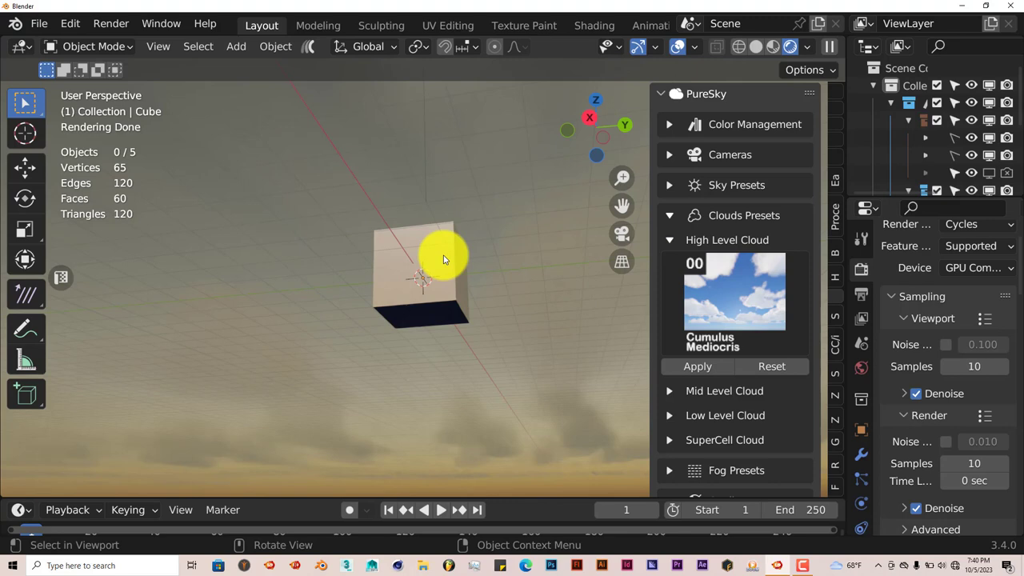
left_click(728, 294)
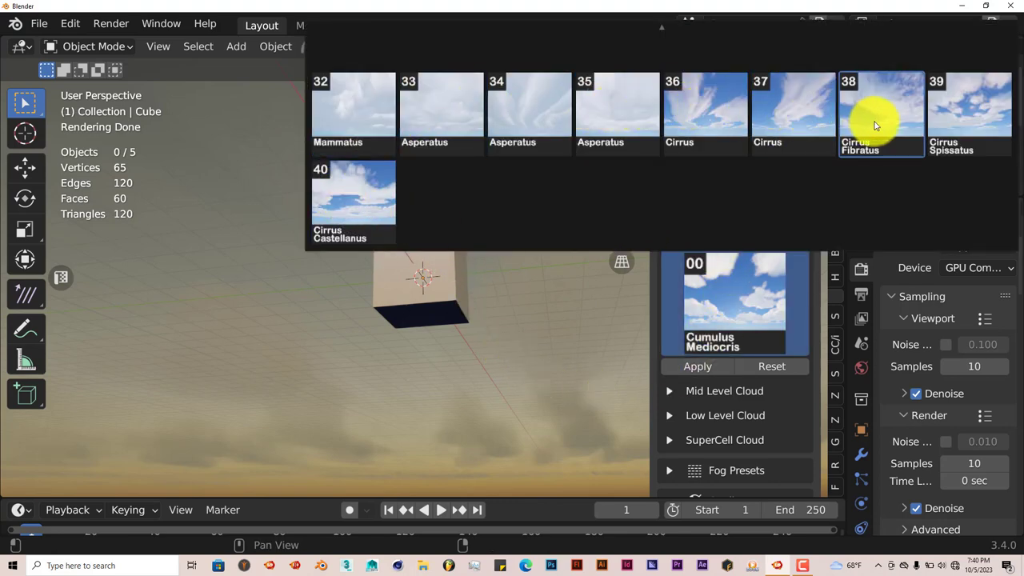
left_click(969, 134)
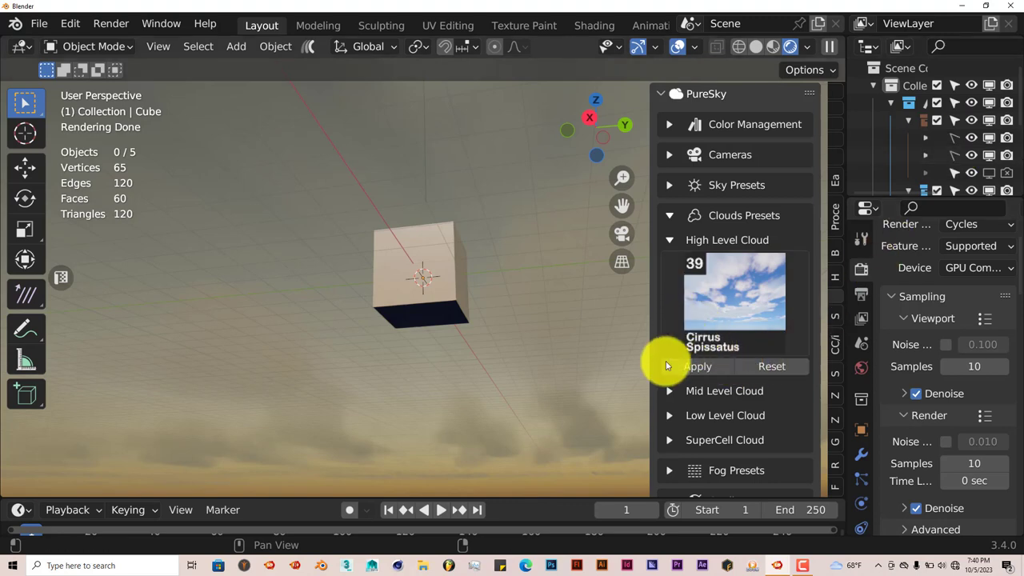
left_click(695, 370)
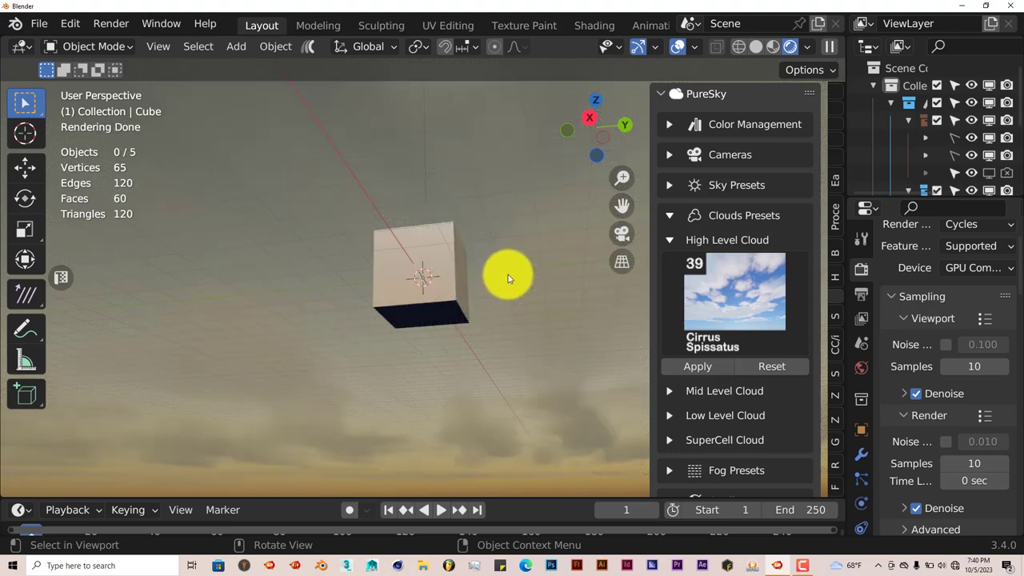
Expand Sky Presets and bring up its preset grid
left_click(671, 240)
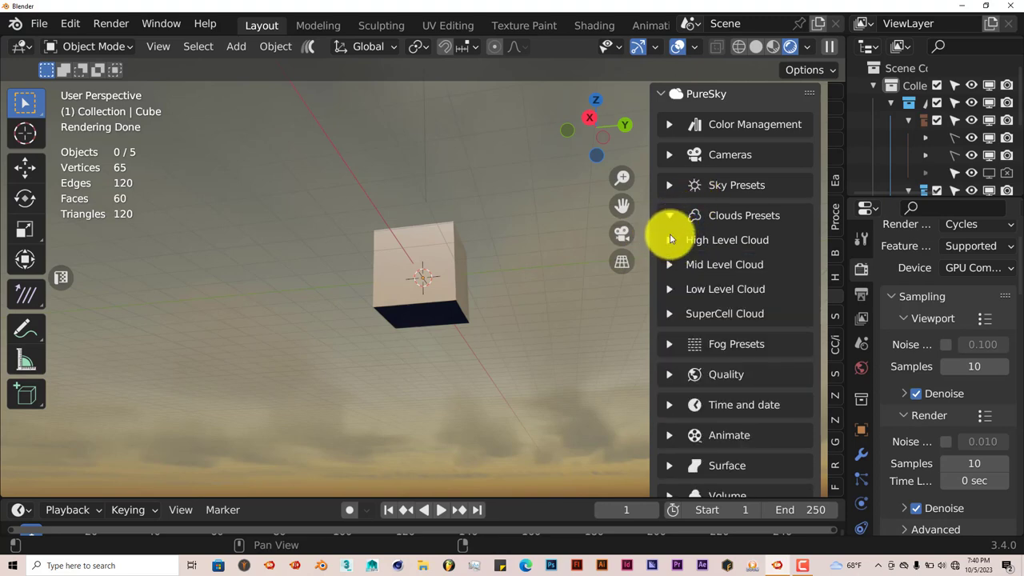
left_click(670, 185)
left_click(719, 238)
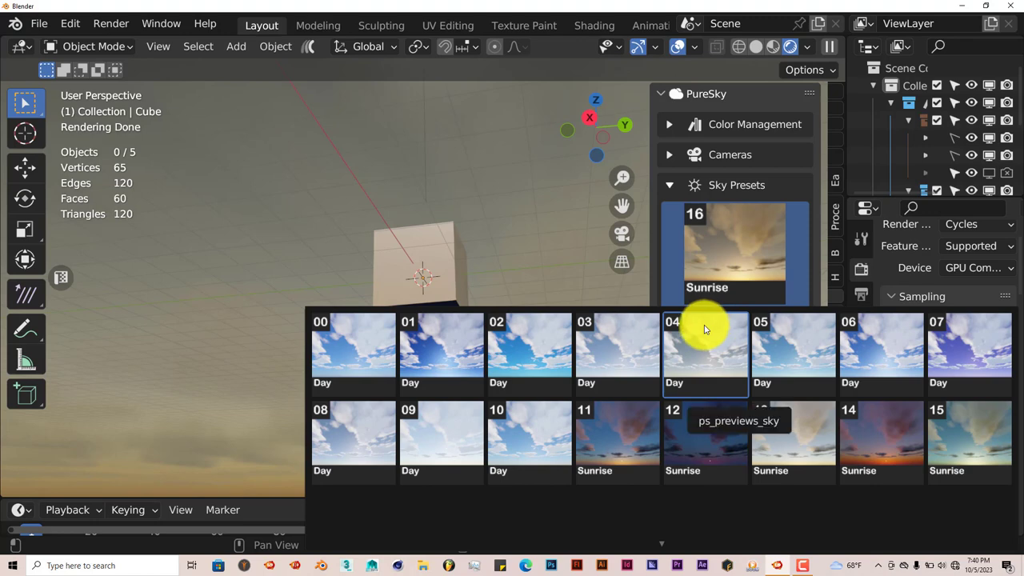
Select and apply the 02 Day sky preset
left_click(531, 347)
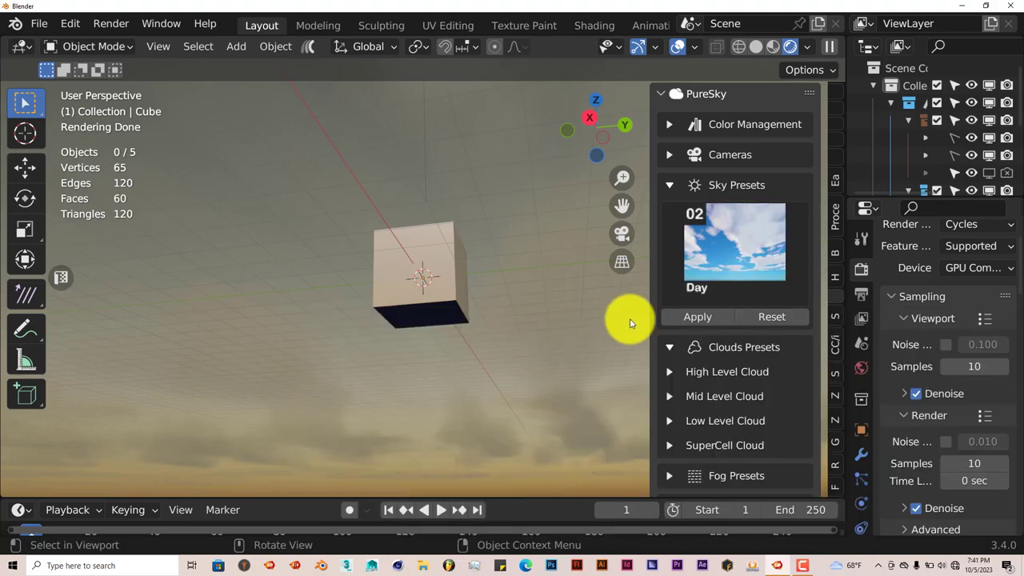
left_click(688, 319)
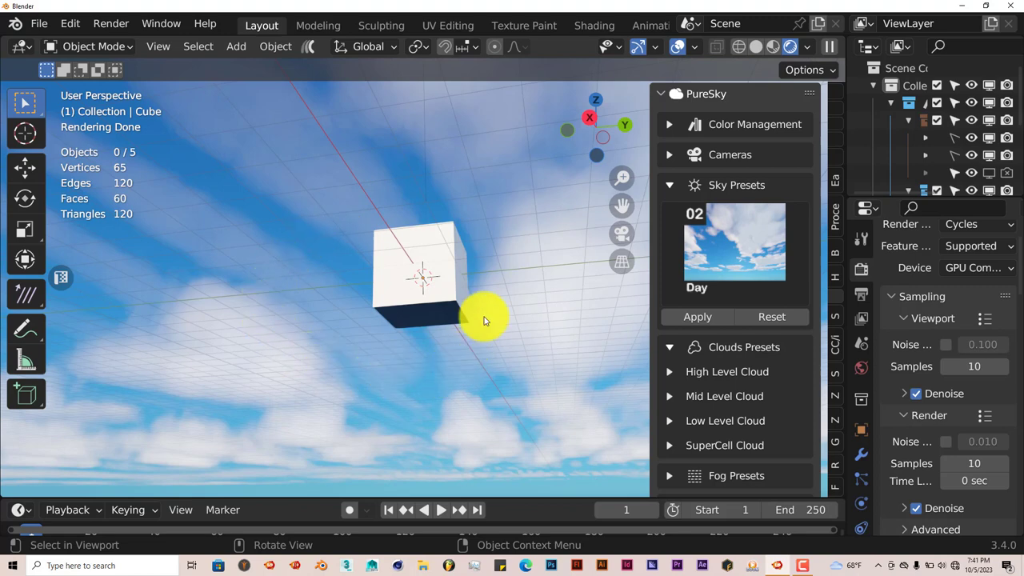
Apply Atmospheric Fog preset 07 from the Fog Presets section
left_click(667, 185)
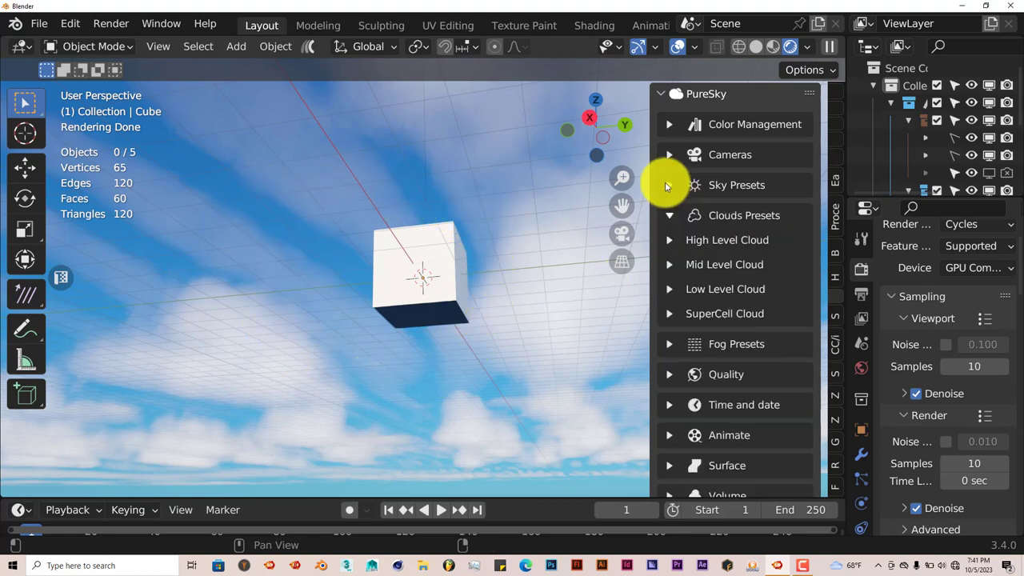
left_click(668, 344)
scroll(744, 360, "down", 3)
left_click(759, 353)
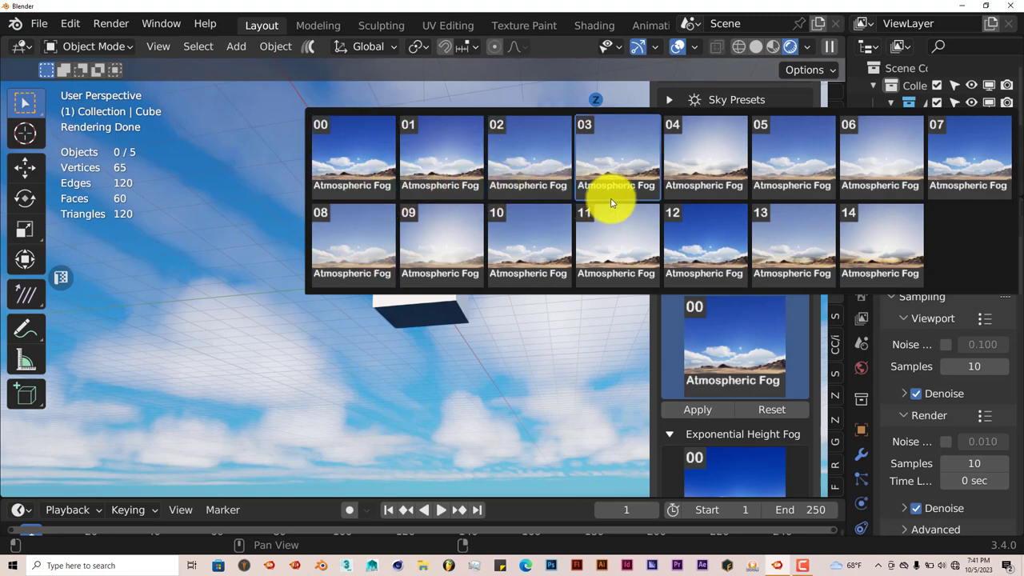
left_click(968, 157)
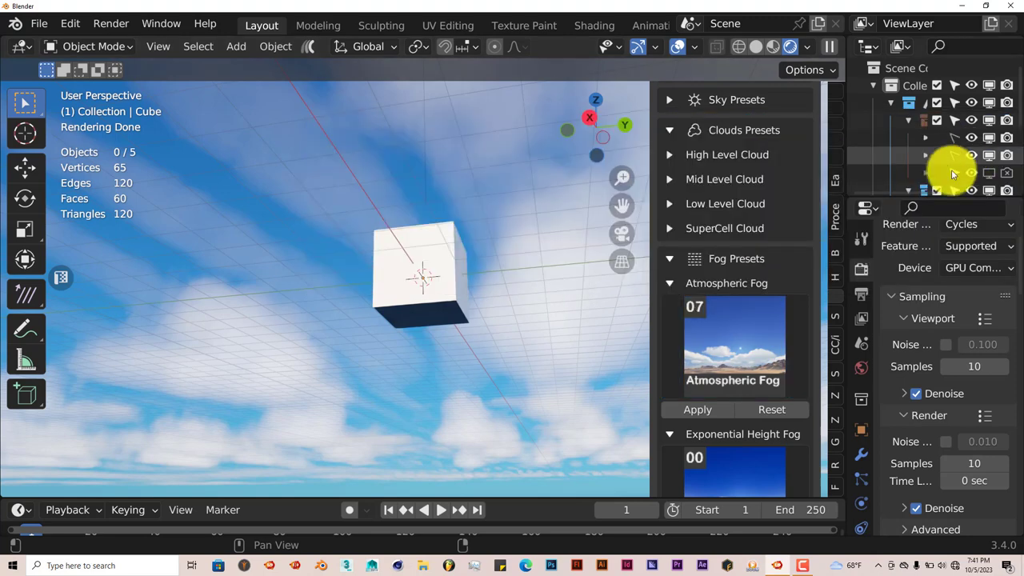
left_click(697, 409)
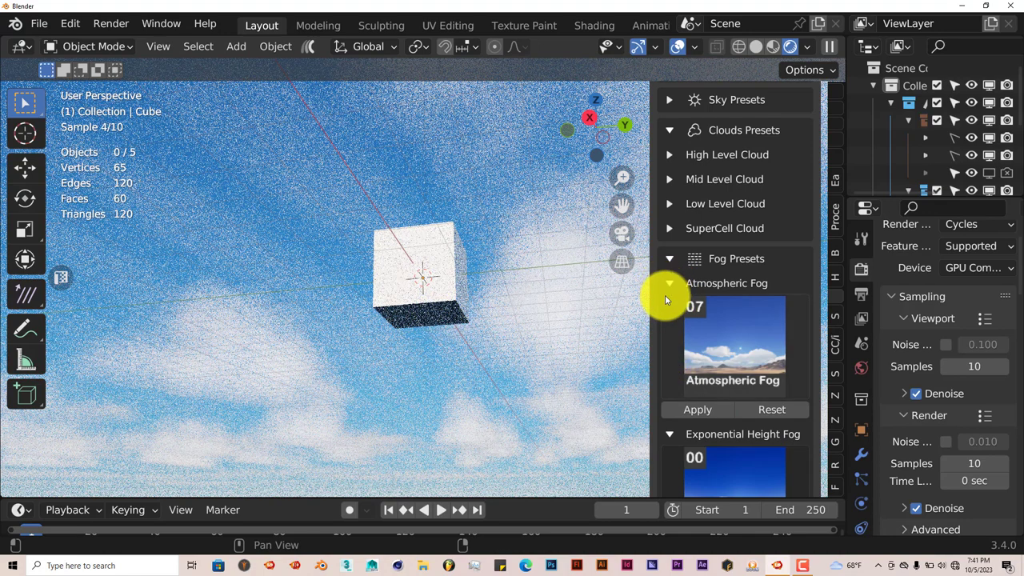
scroll(704, 388, "down", 2)
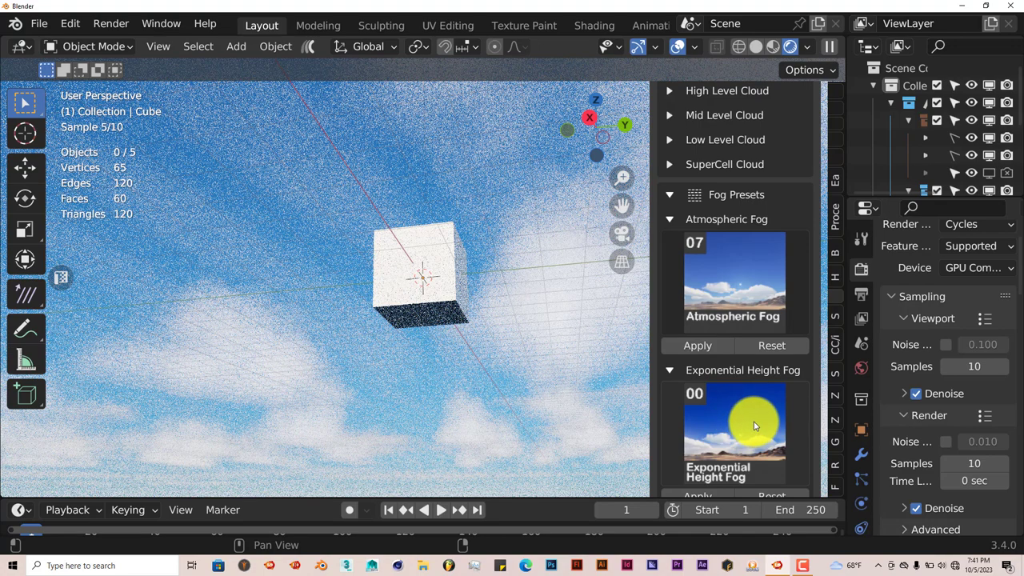
scroll(752, 422, "down", 2)
scroll(740, 387, "down", 2)
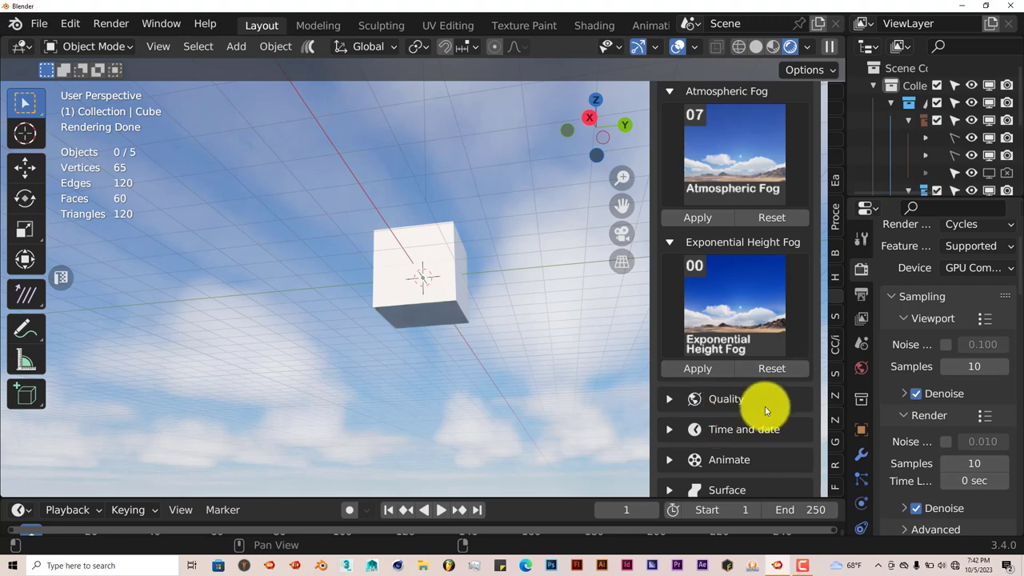
scroll(756, 403, "down", 1)
Collapse the Fog Presets panel and briefly inspect the Quality settings
scroll(671, 210, "up", 3)
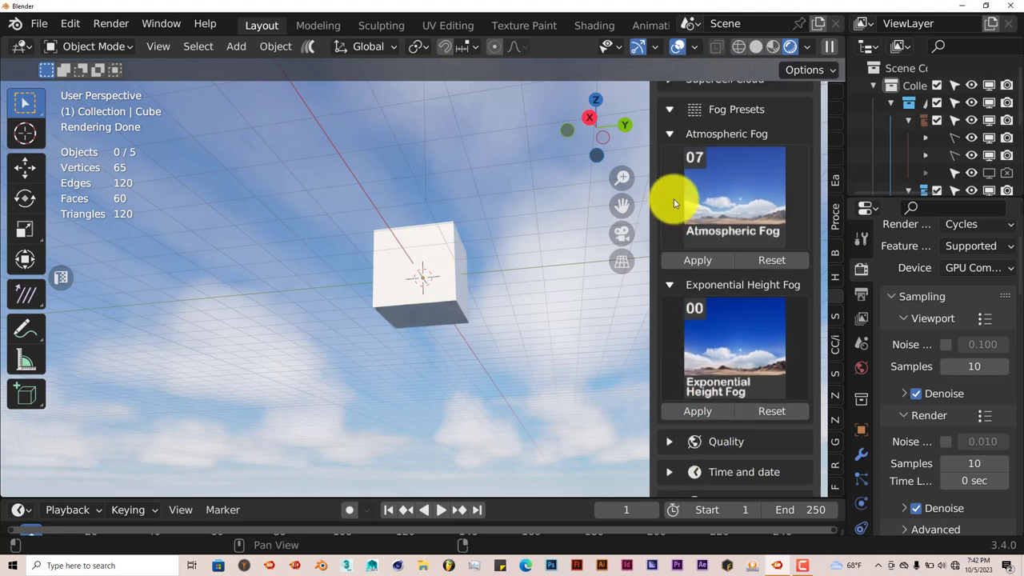
left_click(669, 112)
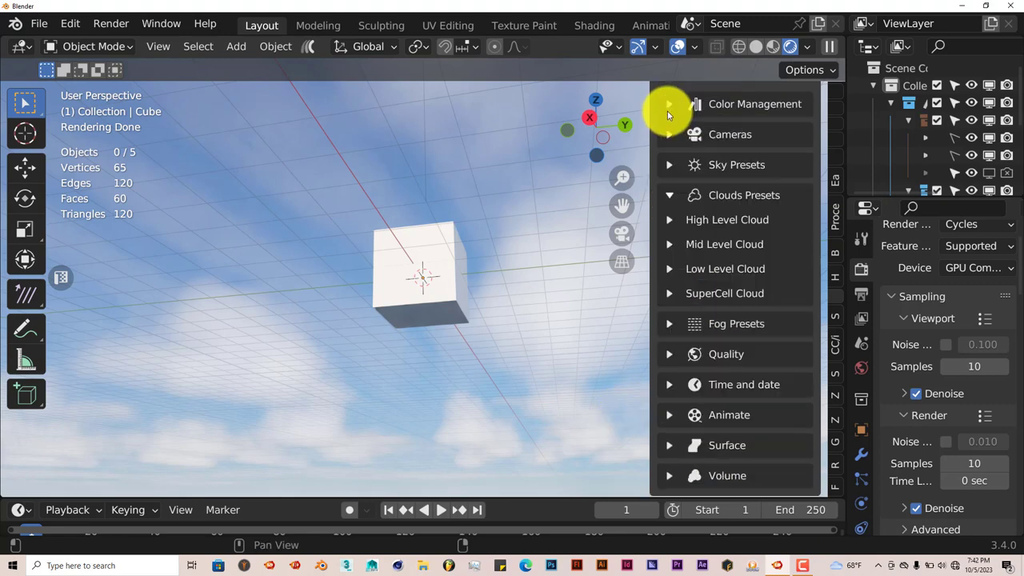
left_click(671, 356)
scroll(724, 375, "down", 3)
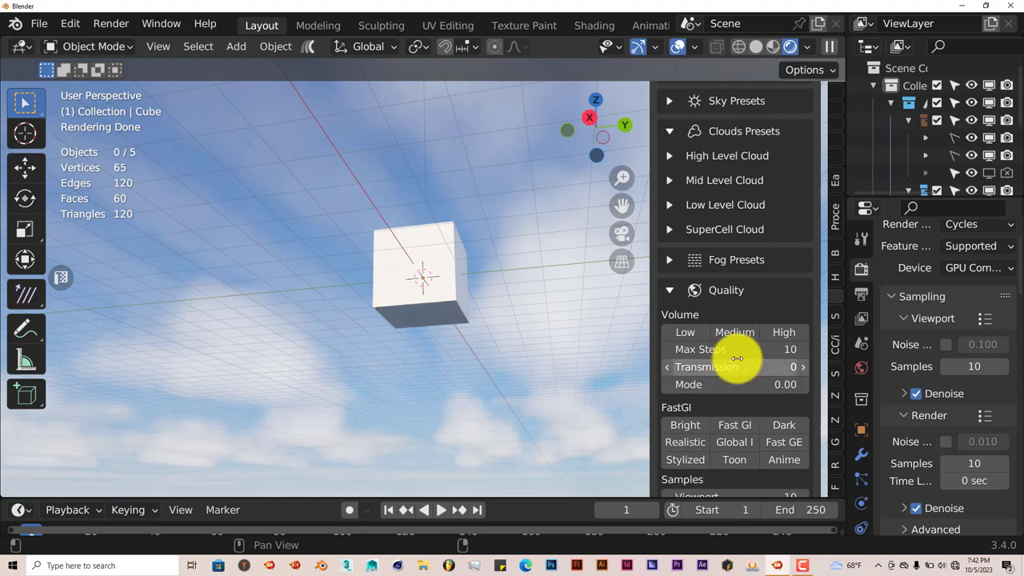
scroll(727, 424, "down", 4)
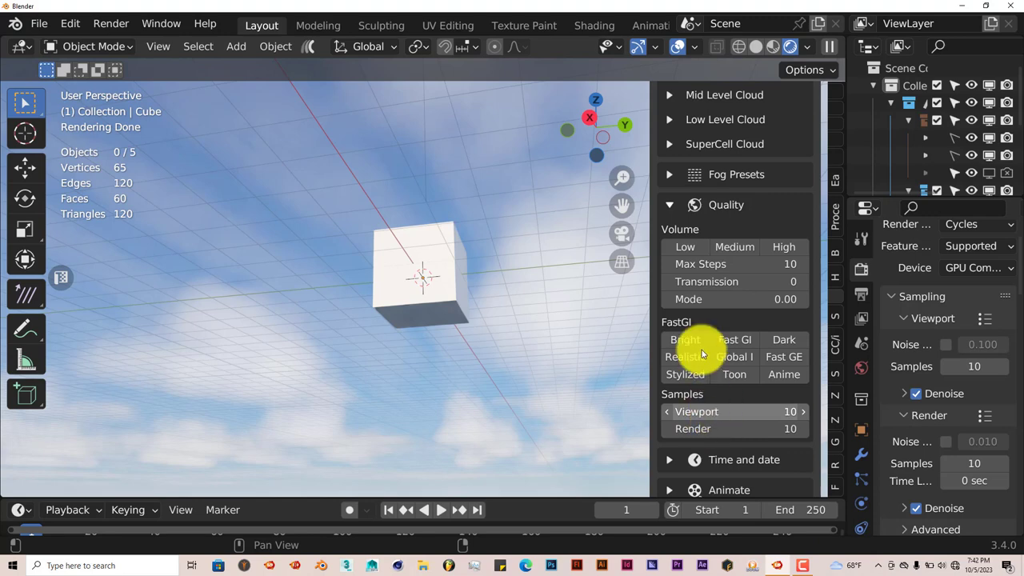
left_click(668, 203)
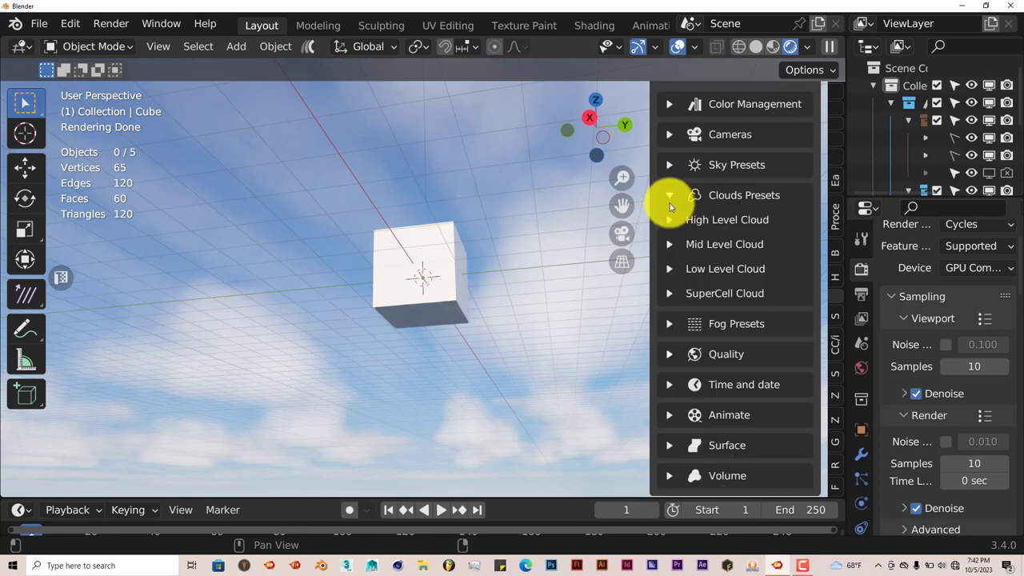
Expand the Time and date panel, showing time of day 7.00 and day 280 of 2022
left_click(670, 384)
scroll(746, 423, "down", 4)
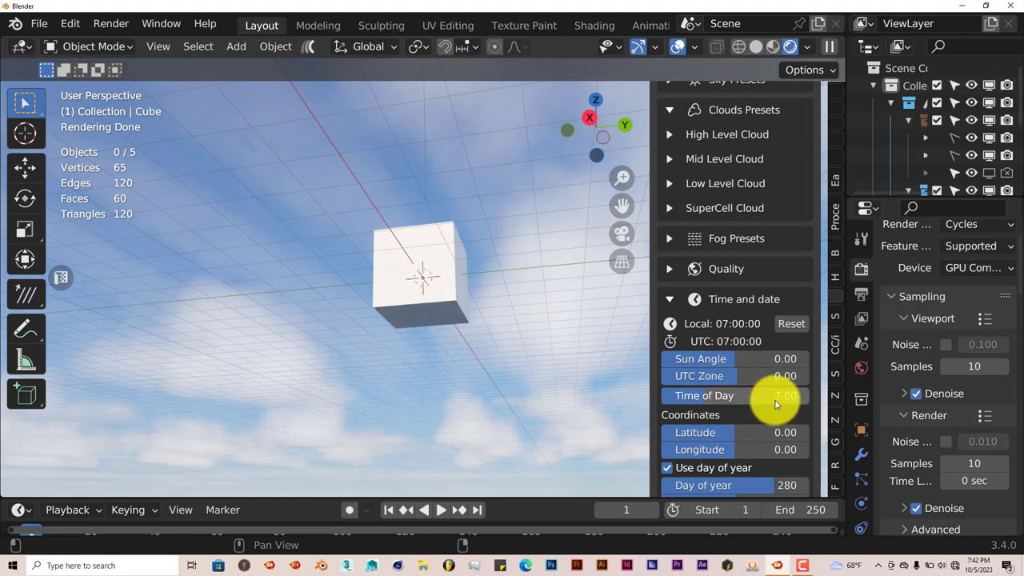
scroll(768, 448, "down", 4)
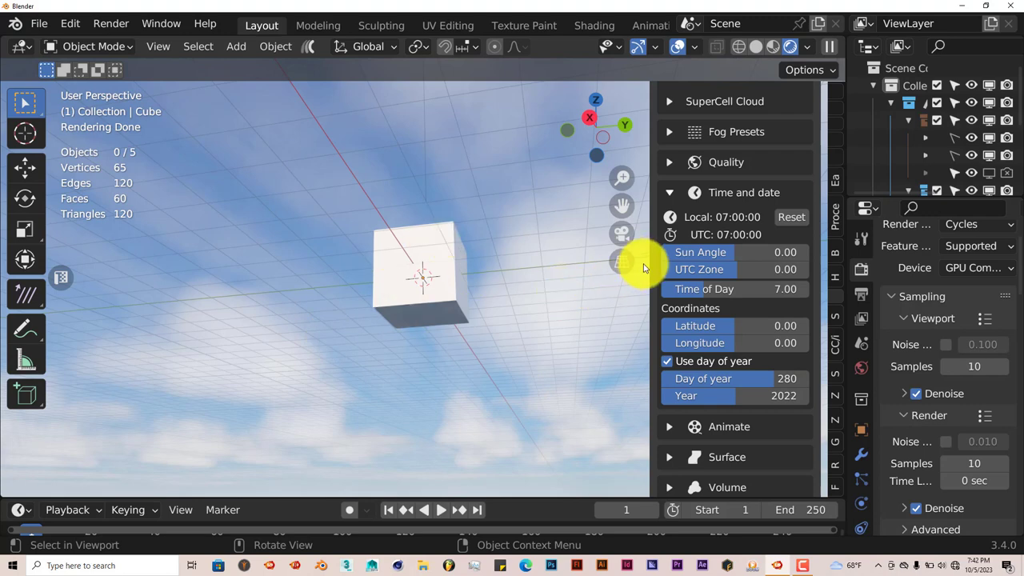
Collapse Time and date and reveal the Animate > Wind Preset options
left_click(672, 199)
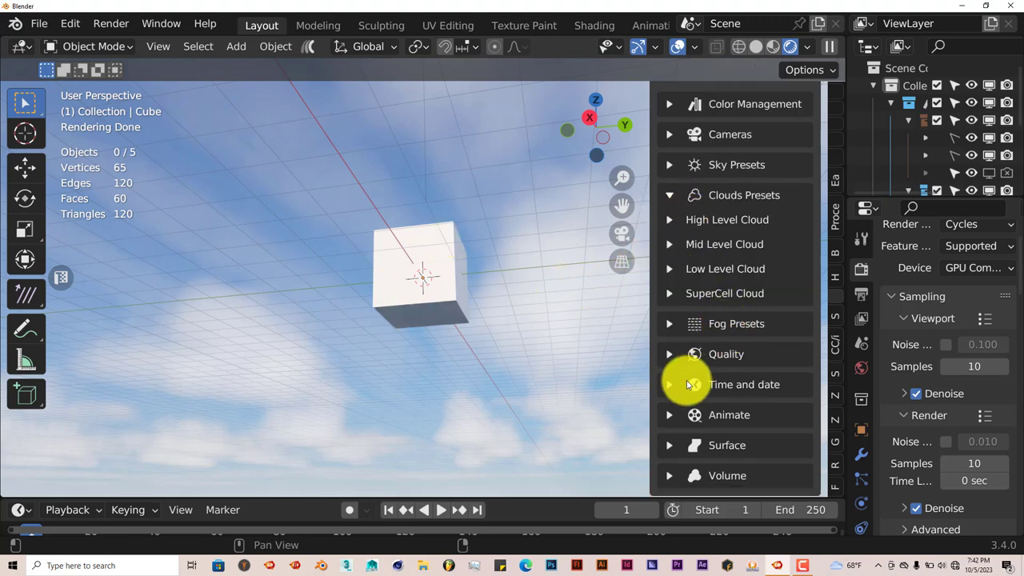
left_click(669, 416)
scroll(672, 424, "down", 4)
scroll(672, 425, "down", 8)
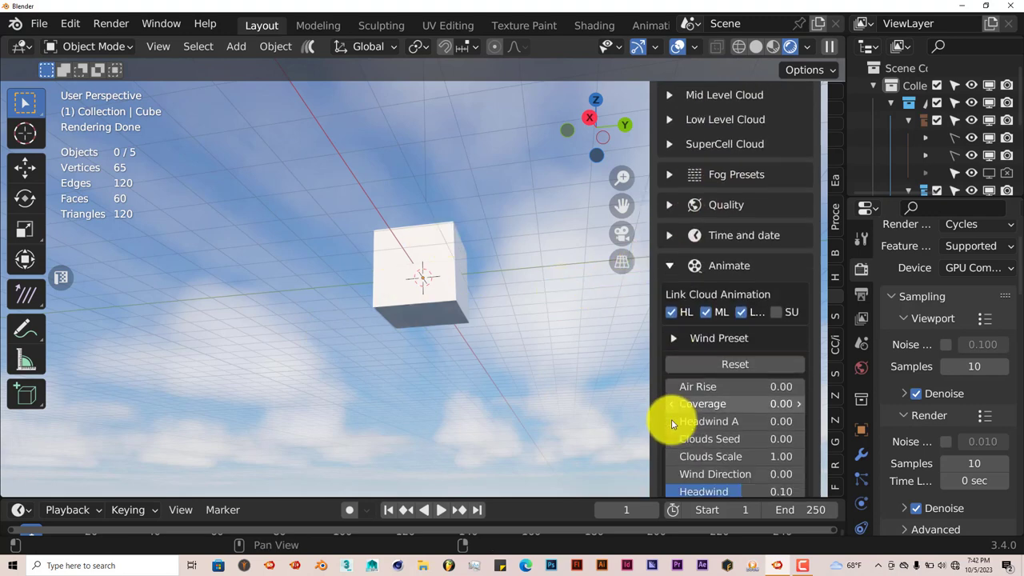
scroll(700, 410, "up", 3)
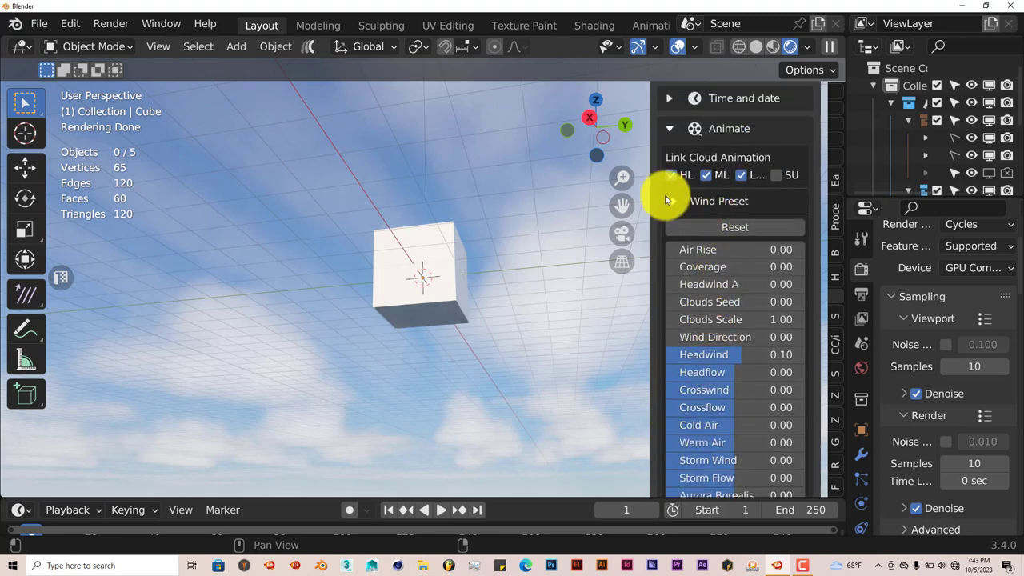
left_click(675, 202)
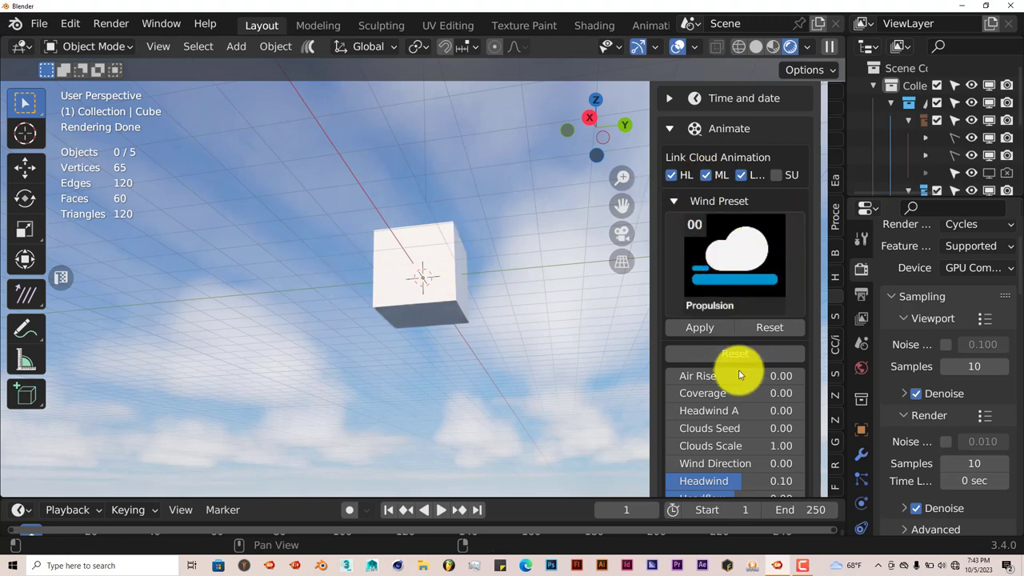
Browse the wind preset gallery and close it without choosing a preset
scroll(738, 374, "down", 4)
scroll(738, 384, "up", 2)
scroll(738, 384, "down", 4)
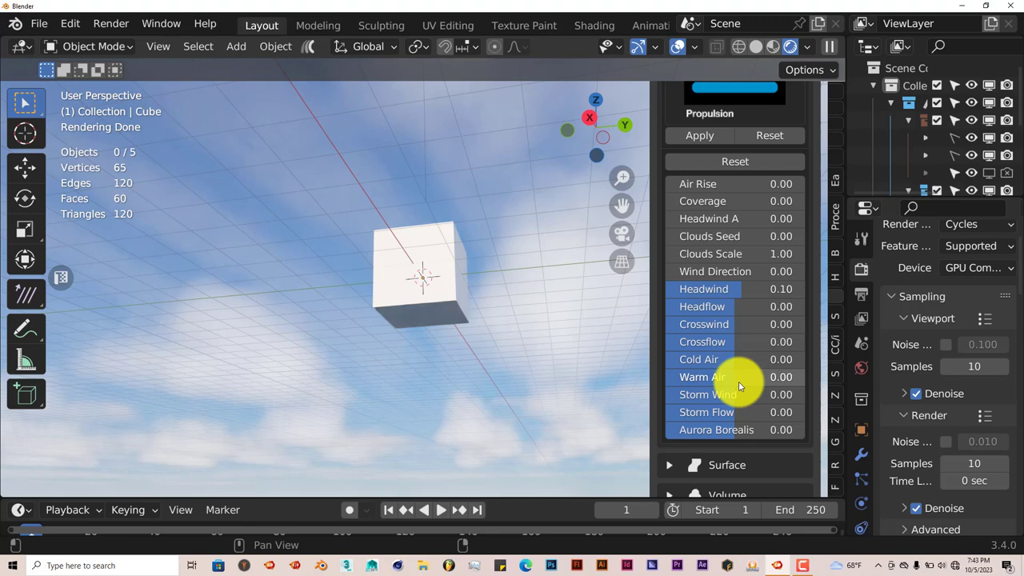
scroll(738, 383, "down", 1)
scroll(719, 346, "up", 3)
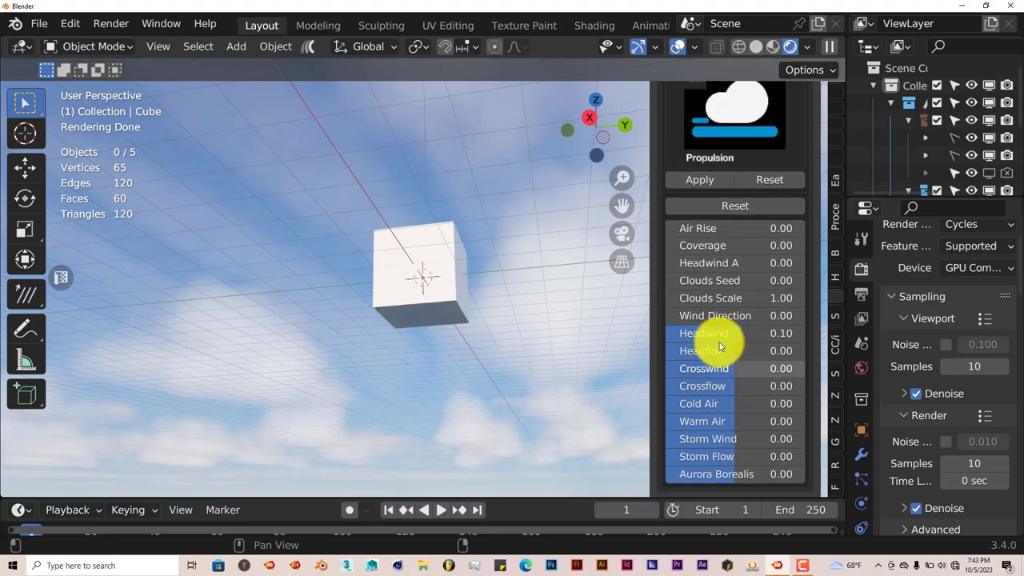
scroll(719, 345, "up", 3)
left_click(731, 199)
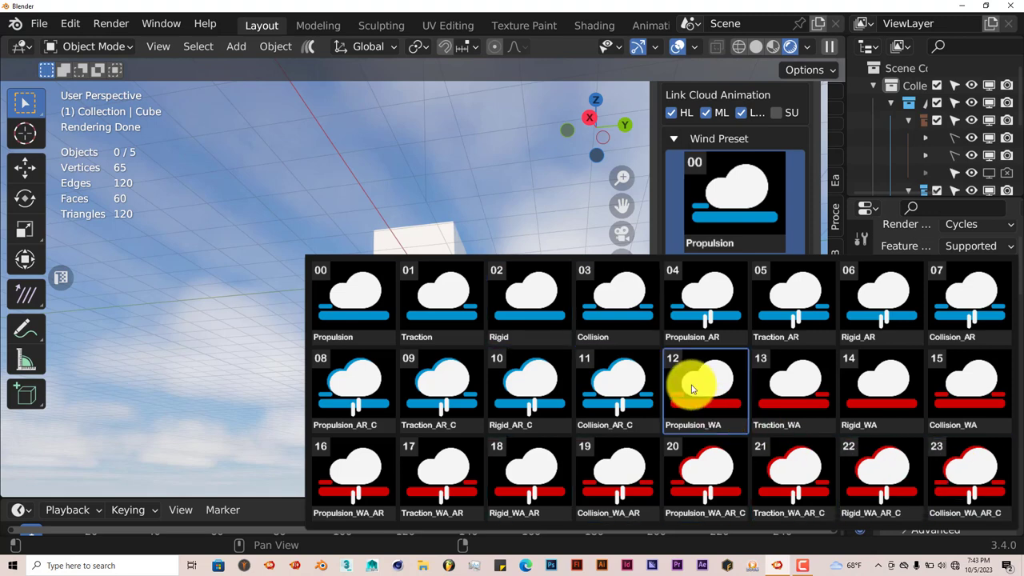
left_click(695, 175)
scroll(727, 288, "down", 2)
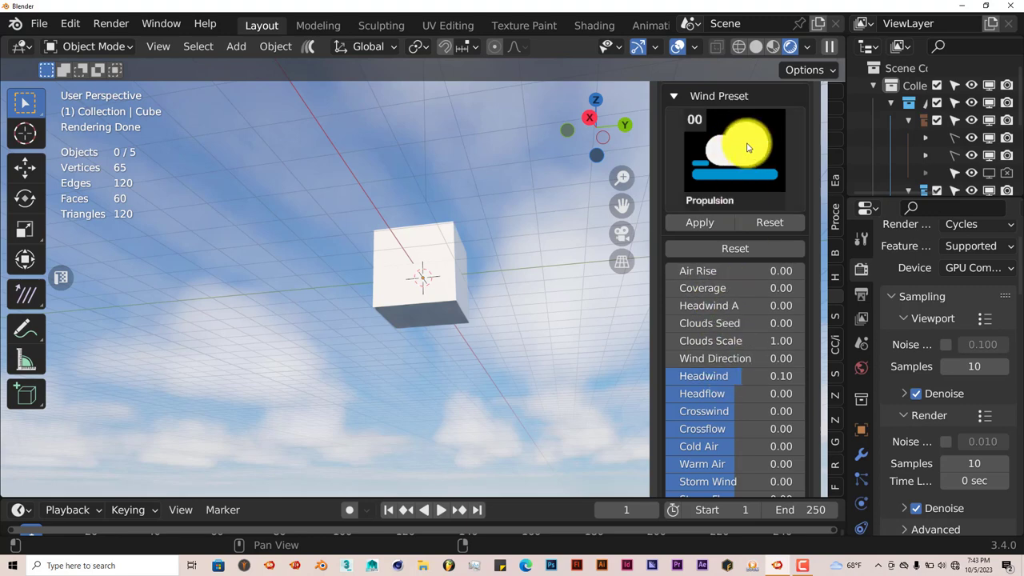
scroll(728, 264, "down", 5)
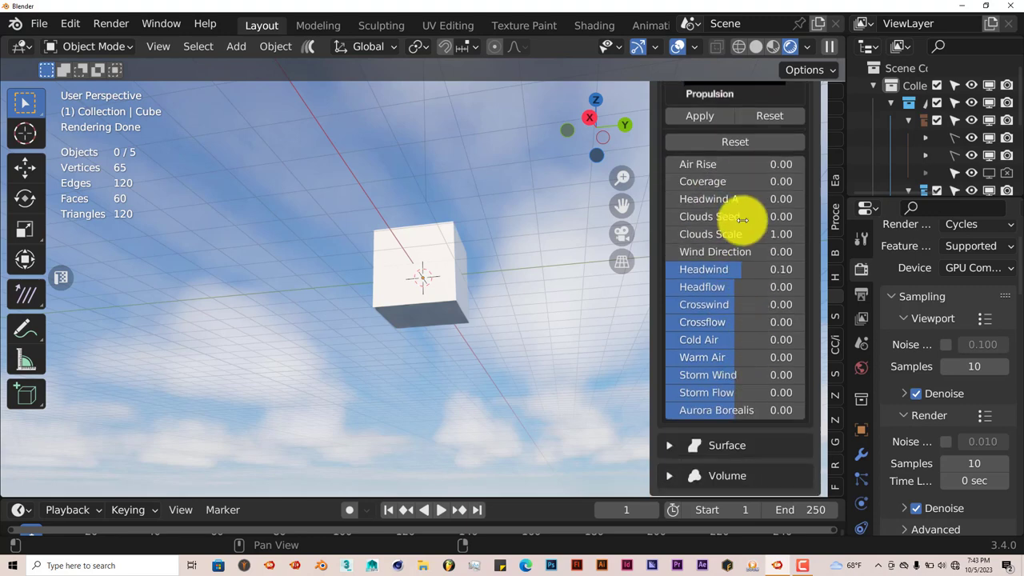
scroll(744, 320, "up", 7)
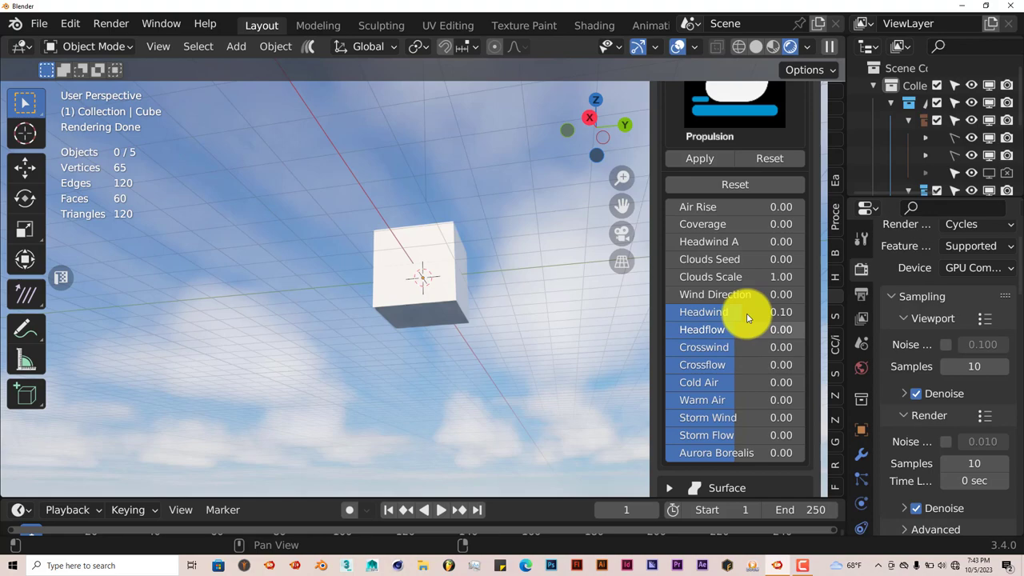
Select wind preset 13 Traction_WA and apply it, giving Headwind 0.10 and Clouds Scale 1.00
left_click(735, 204)
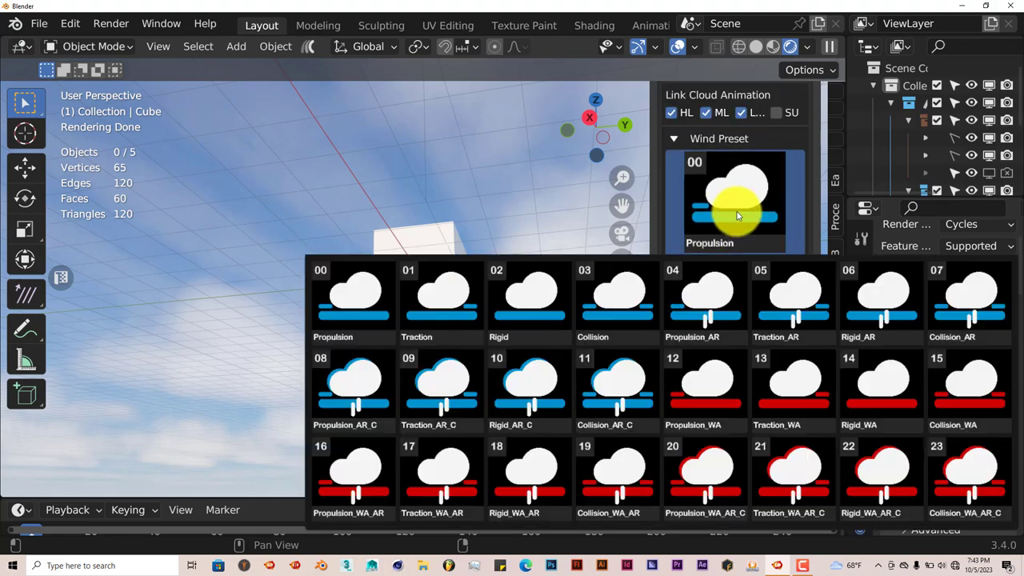
left_click(800, 383)
left_click(711, 265)
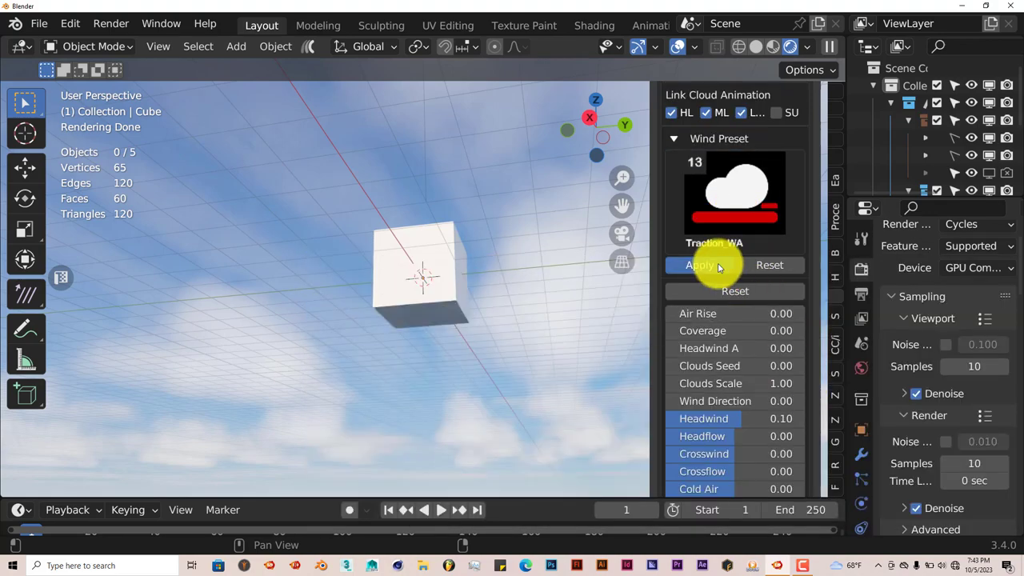
scroll(731, 309, "down", 6)
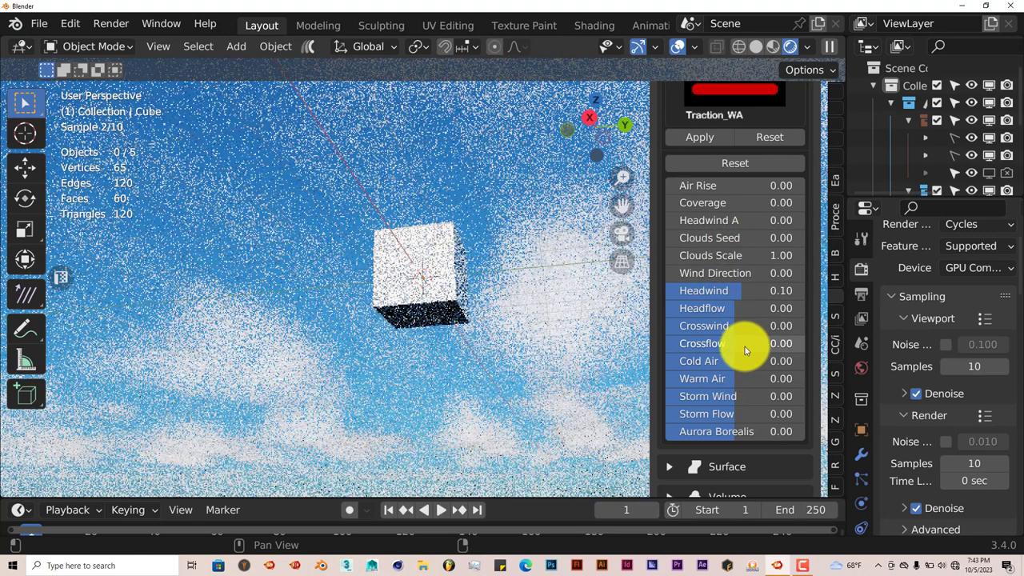
scroll(747, 359, "up", 2)
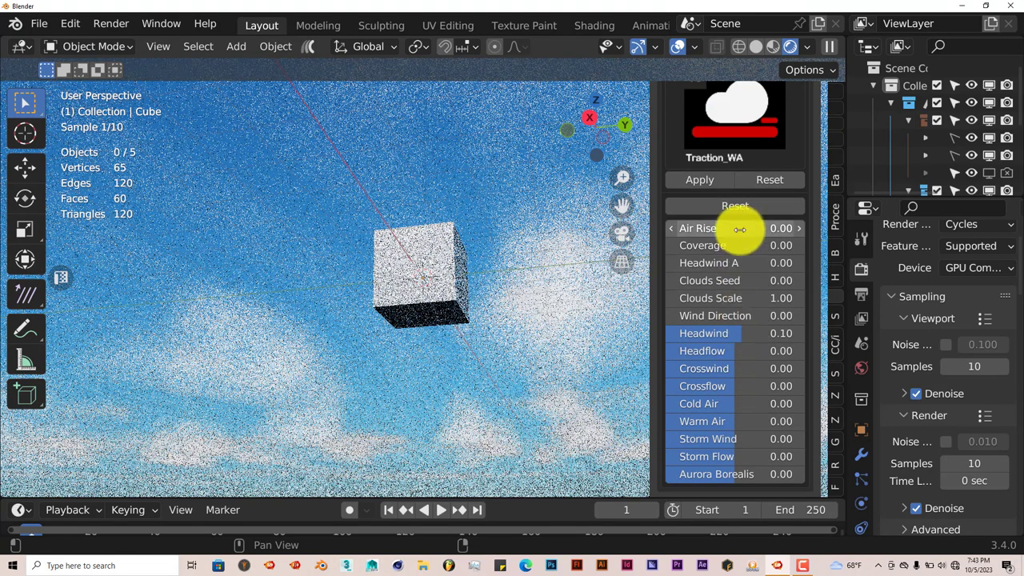
scroll(736, 354, "up", 2)
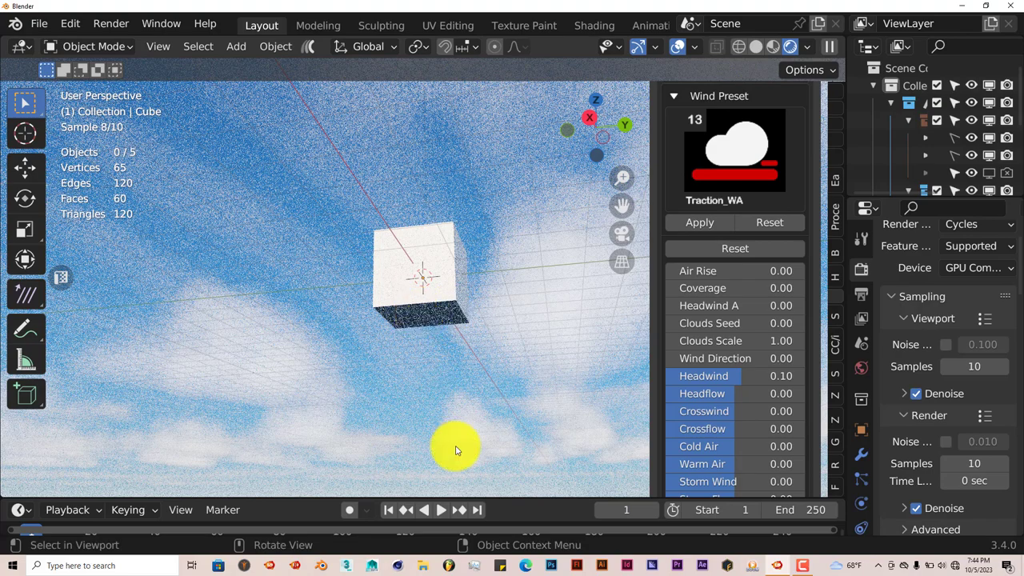
Keyframe Wind Direction at 0 on frame 1 and at 5.00 on frame 60
left_click_drag(482, 498, 490, 460)
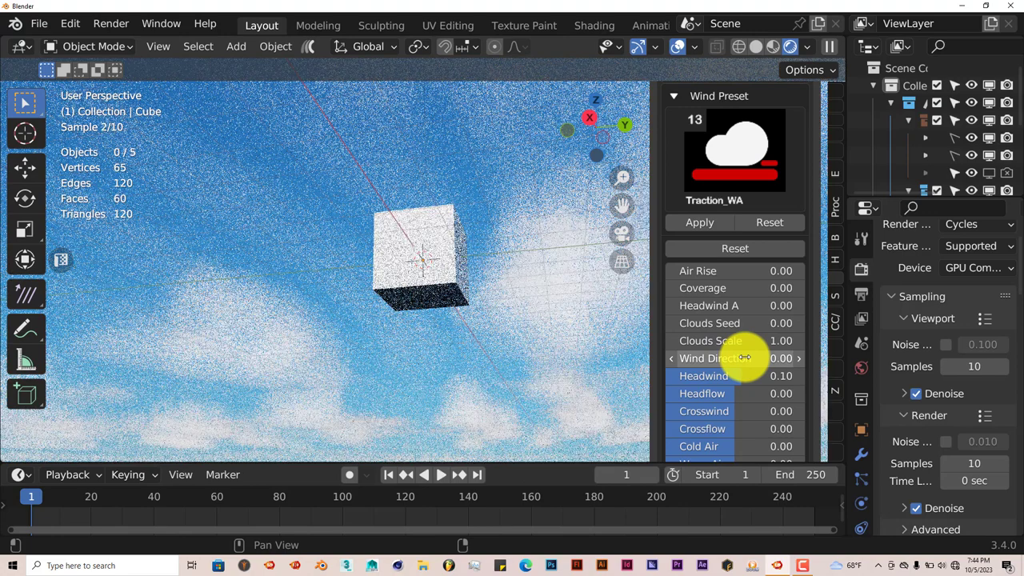
key("i")
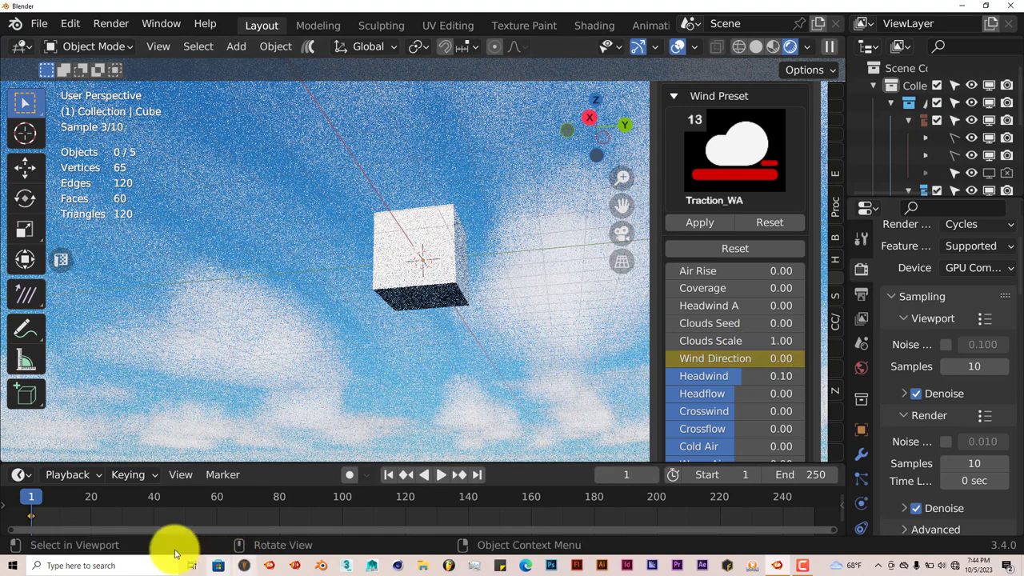
left_click(217, 501)
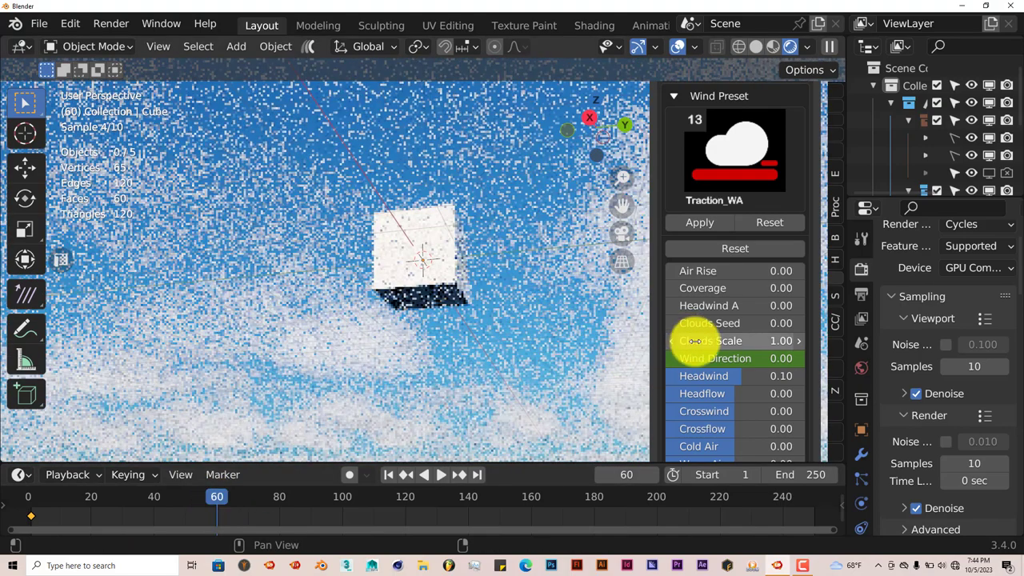
double_click(718, 359)
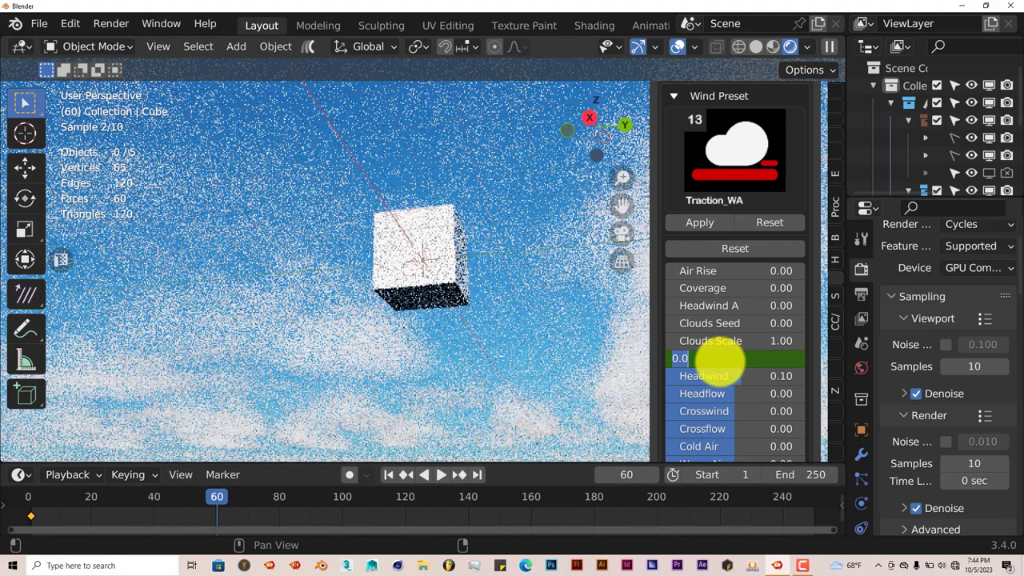
type("5")
key("Return")
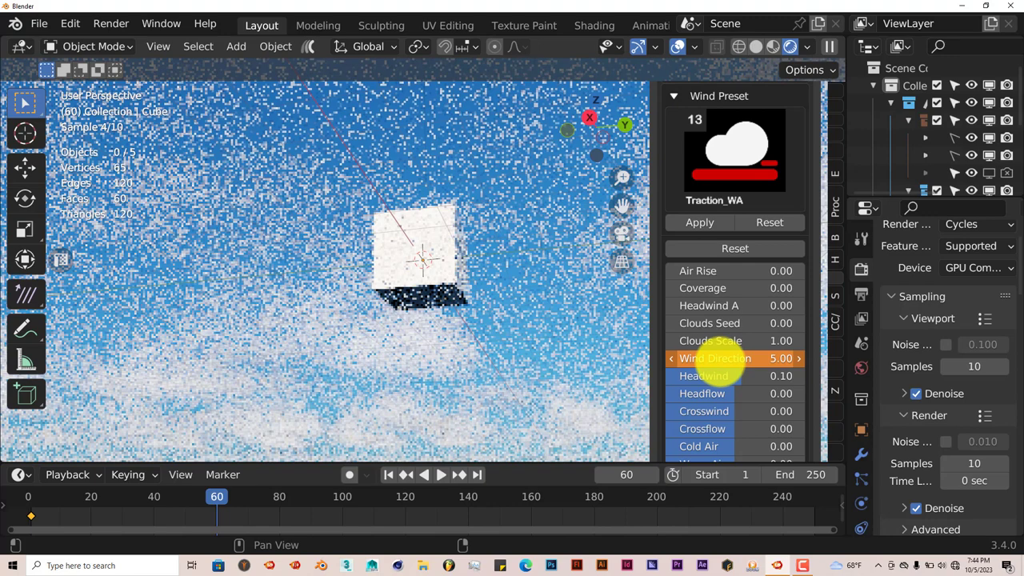
key("i")
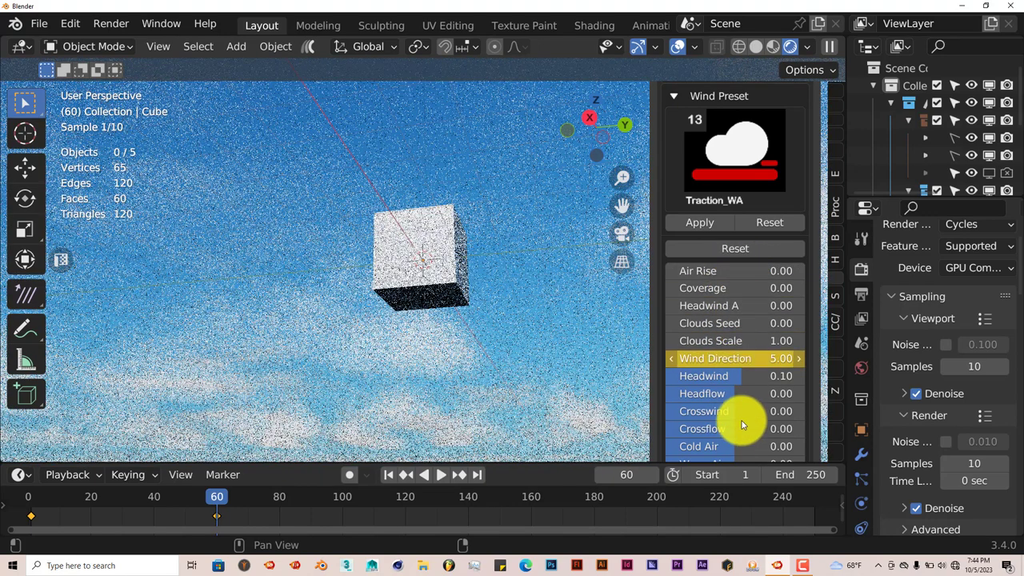
scroll(722, 336, "down", 3)
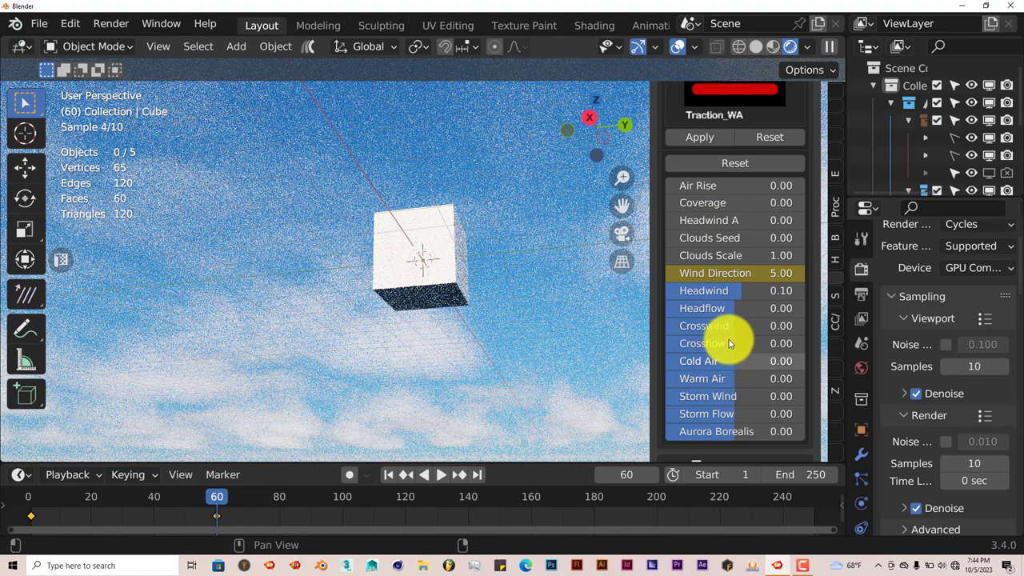
scroll(728, 340, "down", 2)
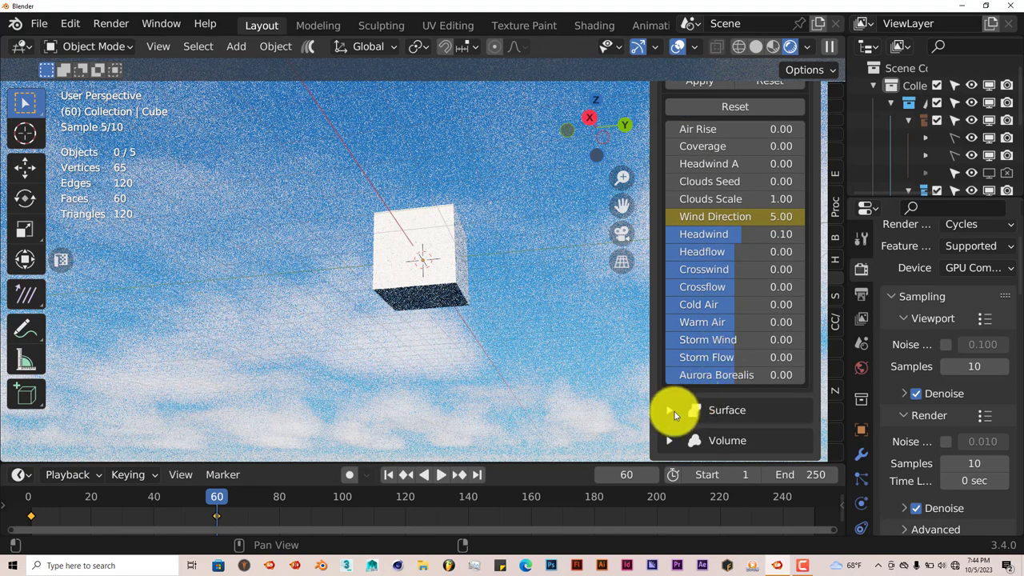
Expand the Surface panel and inspect its Sky colour settings
left_click(676, 410)
scroll(704, 392, "down", 3)
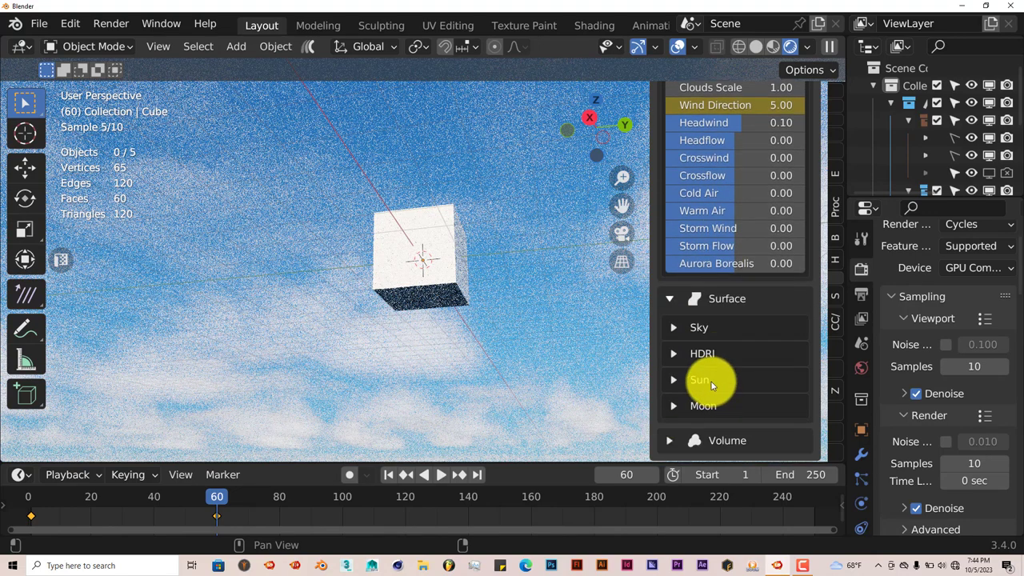
left_click(676, 328)
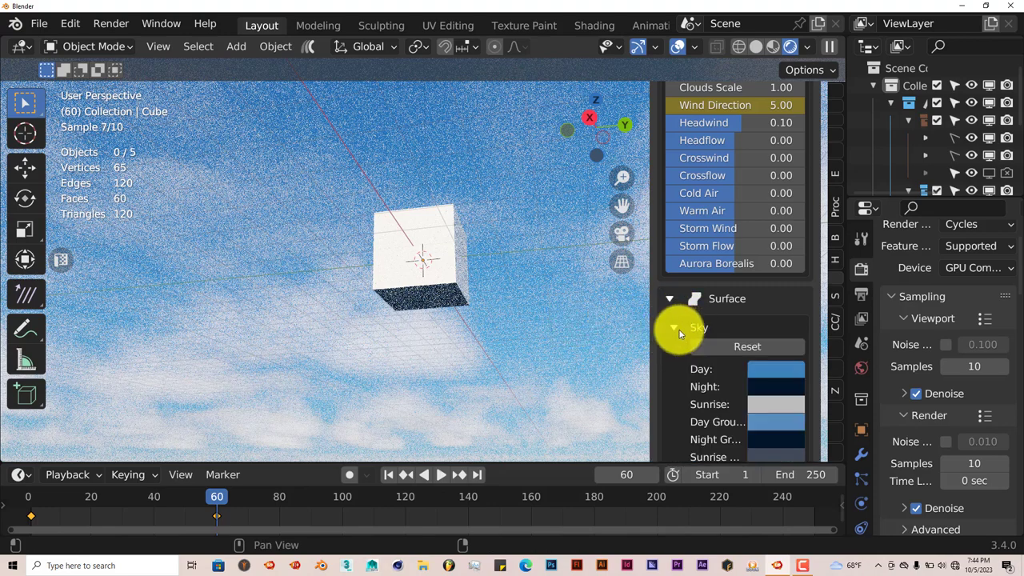
scroll(784, 269, "down", 2)
scroll(761, 383, "down", 2)
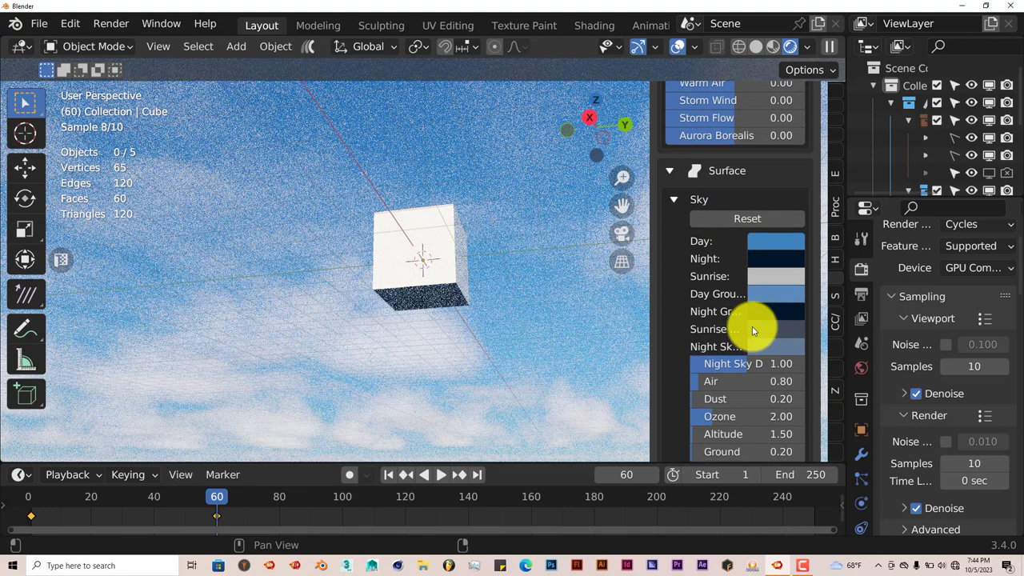
scroll(726, 399, "down", 1)
scroll(709, 338, "up", 1)
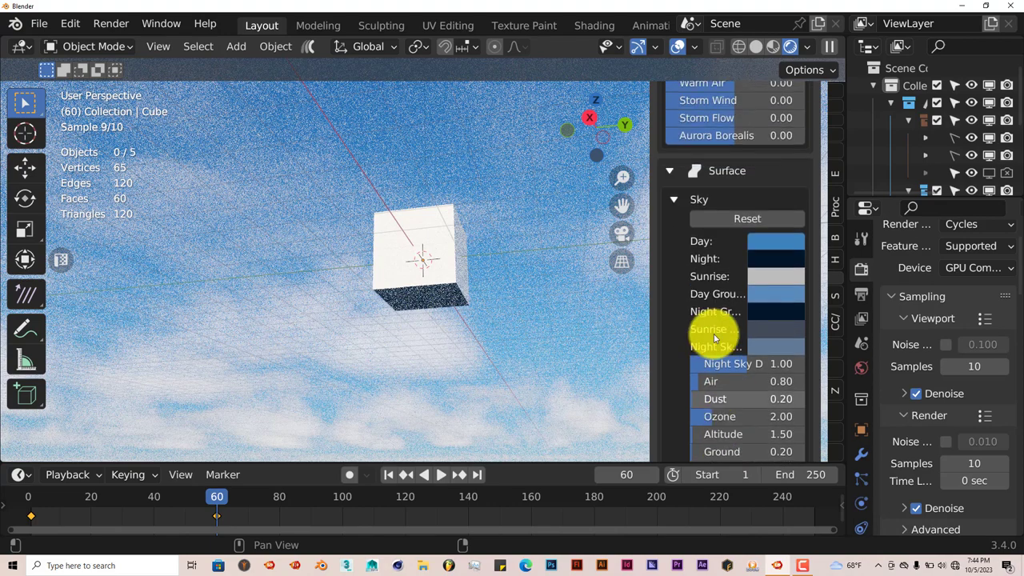
left_click(673, 200)
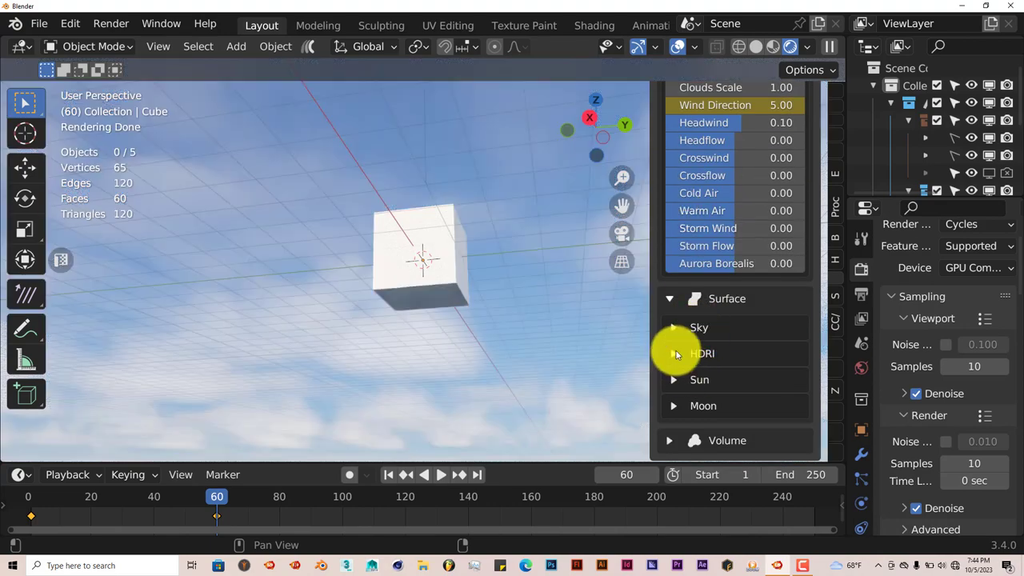
Inspect the HDRI settings, then collapse them again
left_click(676, 354)
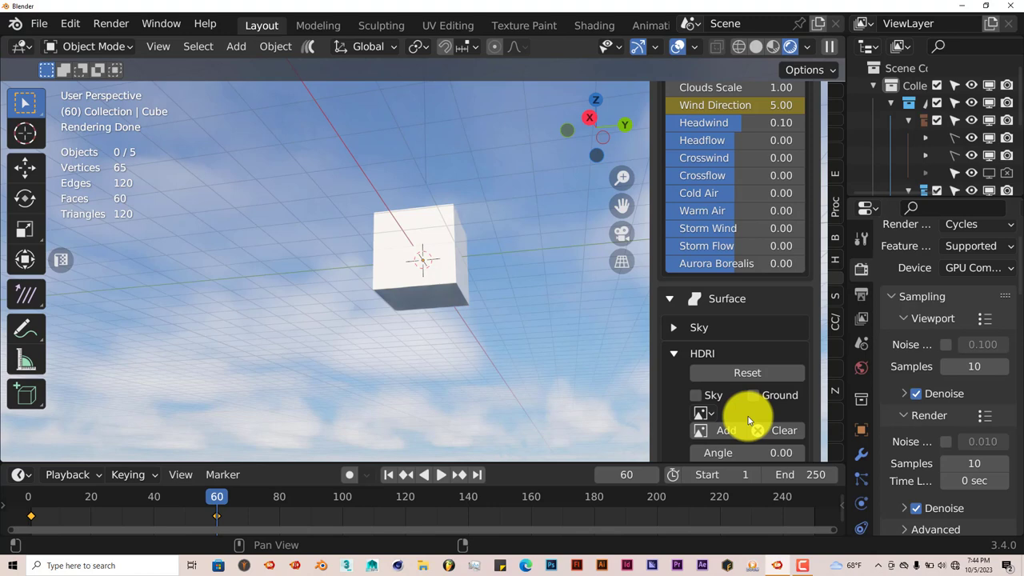
scroll(749, 416, "down", 4)
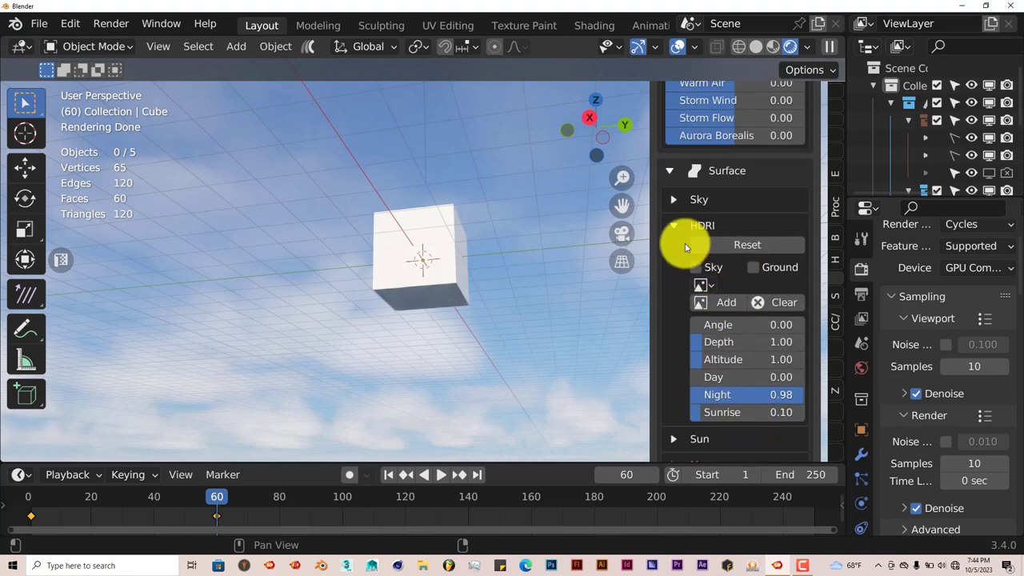
left_click(673, 227)
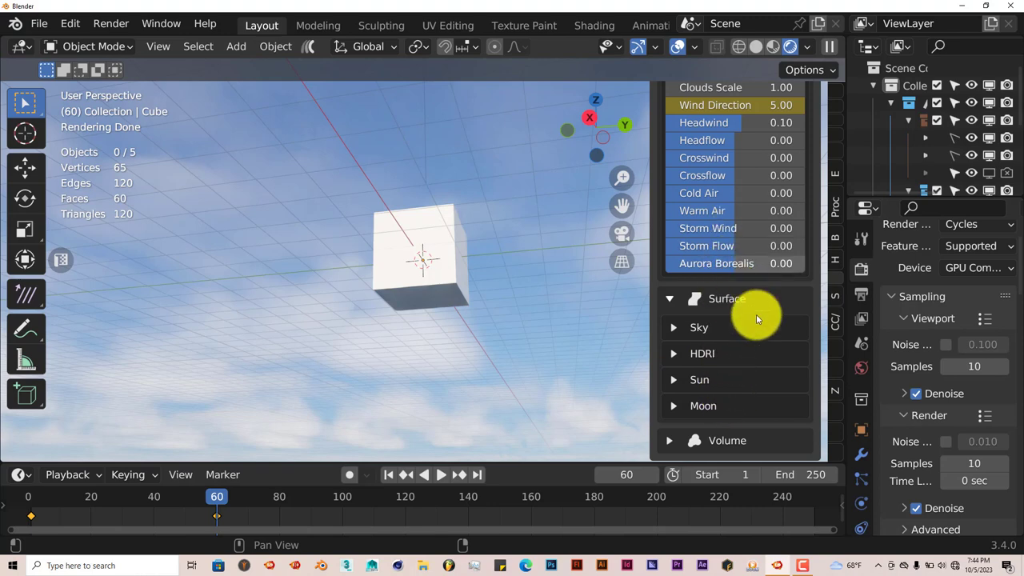
scroll(732, 392, "up", 1)
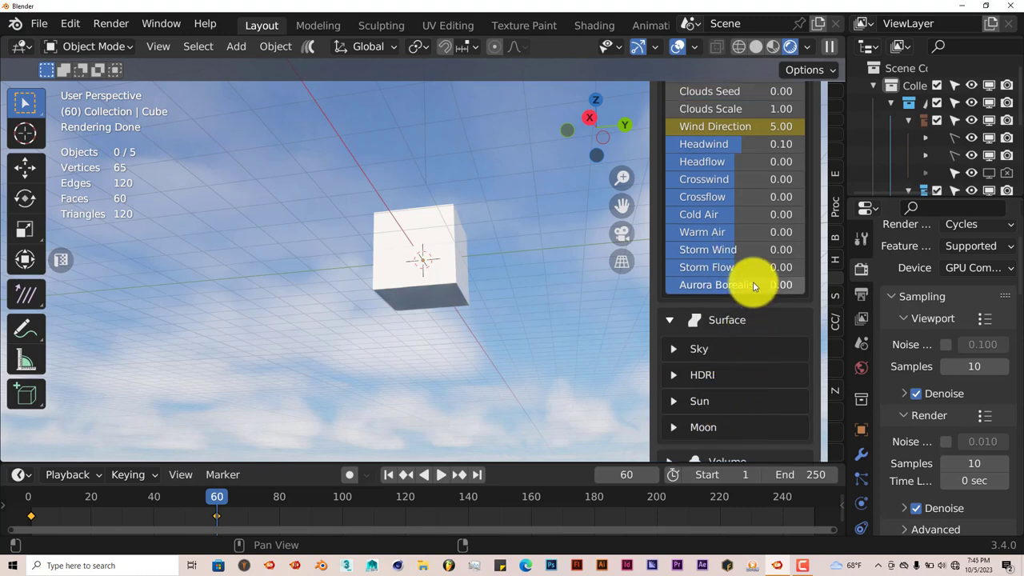